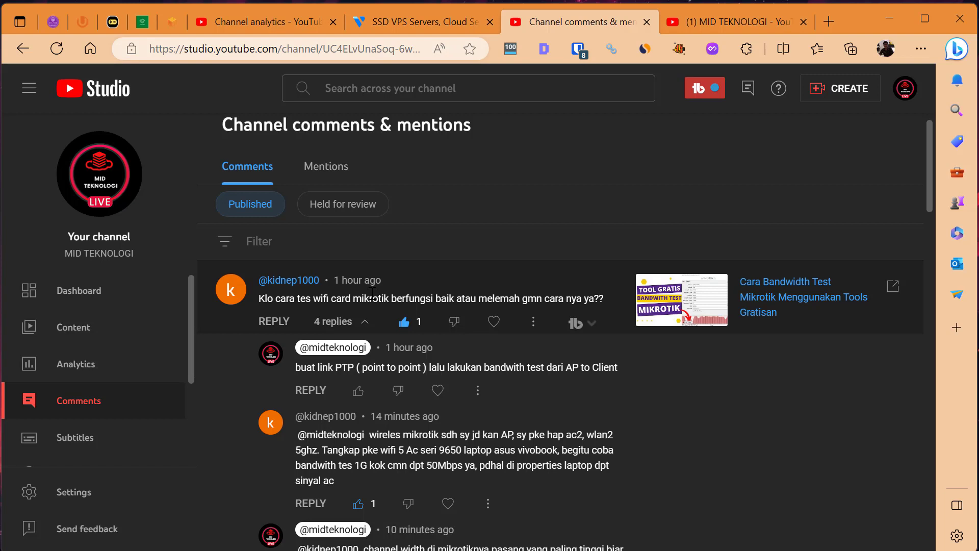
Read the viewer's comment thread about MikroTik Wi-Fi bandwidth tests and channel width.
{"action": "scroll", "coordinate": [372, 292], "scroll_direction": "down", "scroll_amount": 3}
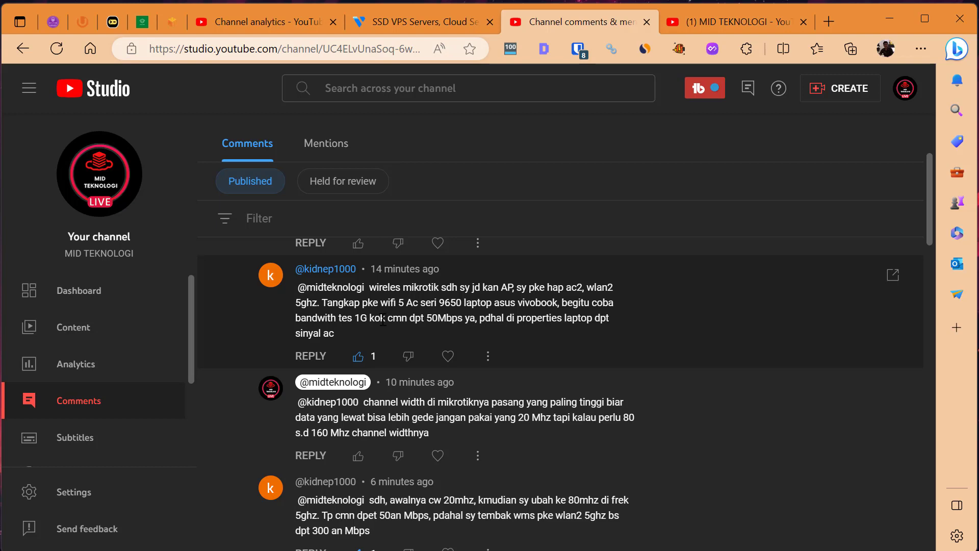
{"action": "scroll", "coordinate": [382, 319], "scroll_direction": "down", "scroll_amount": 1}
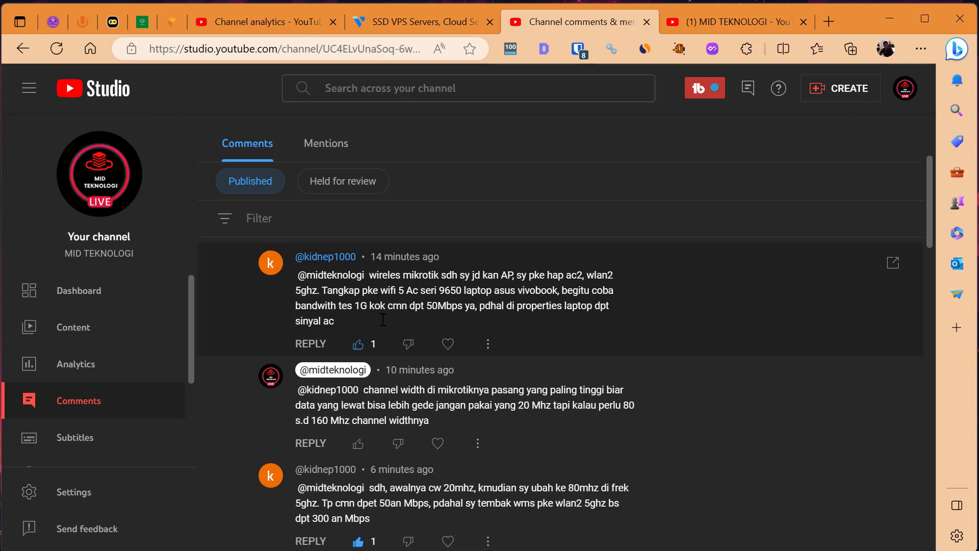
{"action": "scroll", "coordinate": [382, 319], "scroll_direction": "down", "scroll_amount": 3}
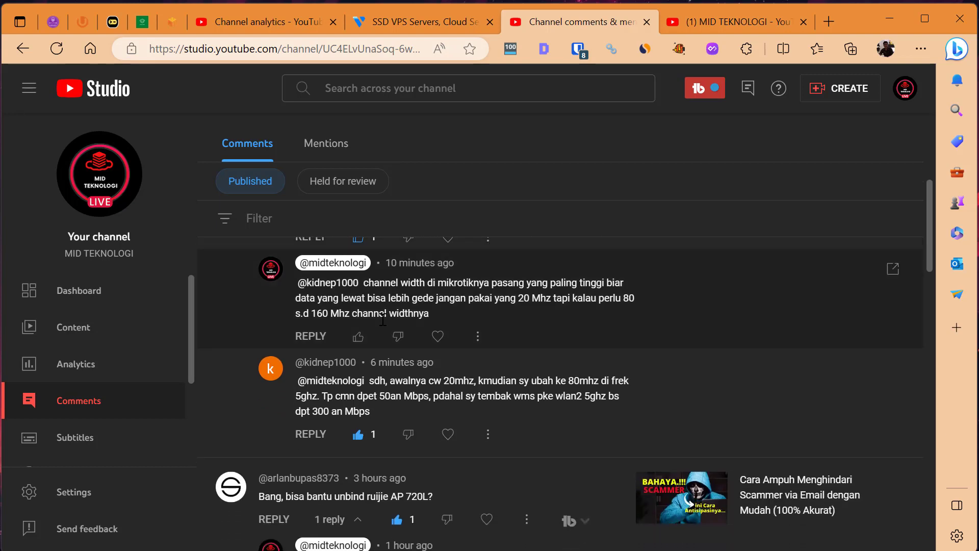
{"action": "scroll", "coordinate": [382, 320], "scroll_direction": "down", "scroll_amount": 3}
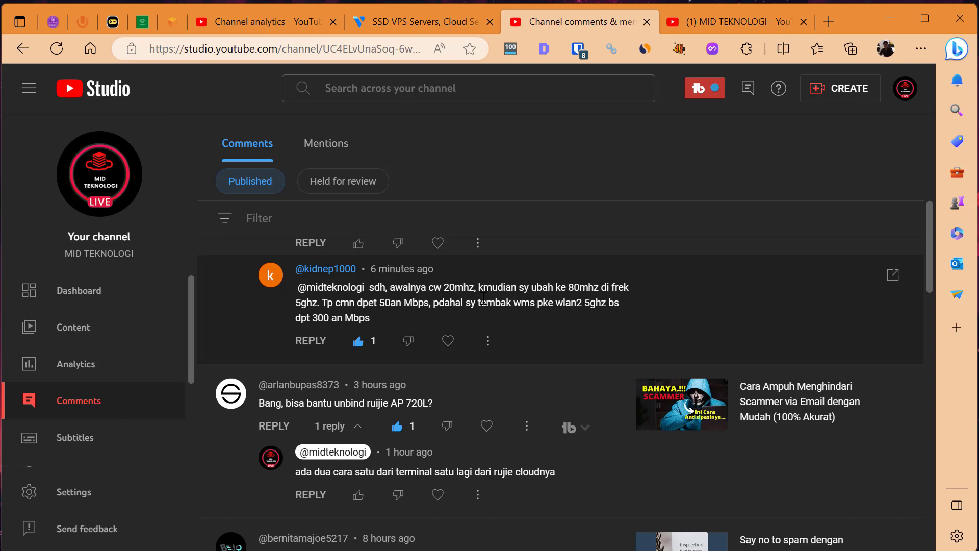
{"action": "scroll", "coordinate": [483, 298], "scroll_direction": "up", "scroll_amount": 2}
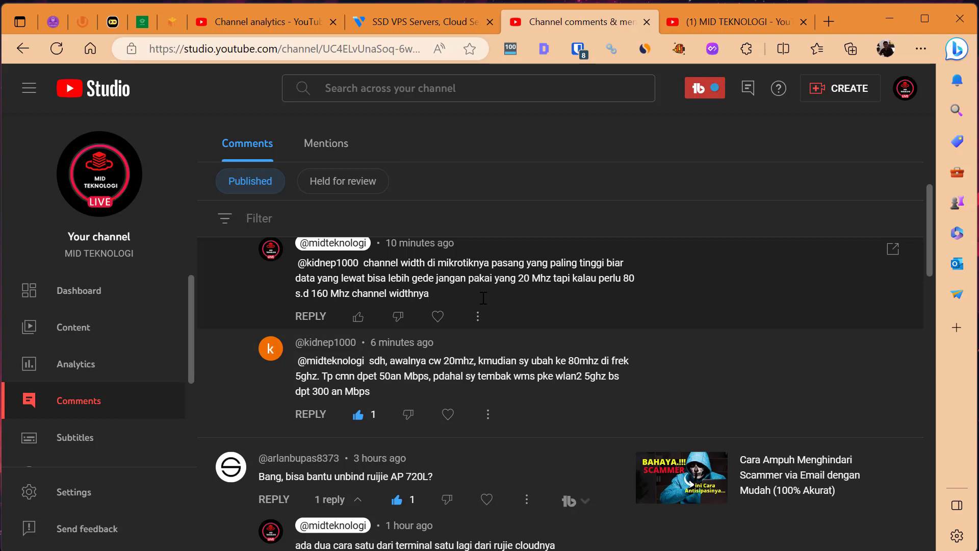
{"action": "scroll", "coordinate": [483, 298], "scroll_direction": "up", "scroll_amount": 1}
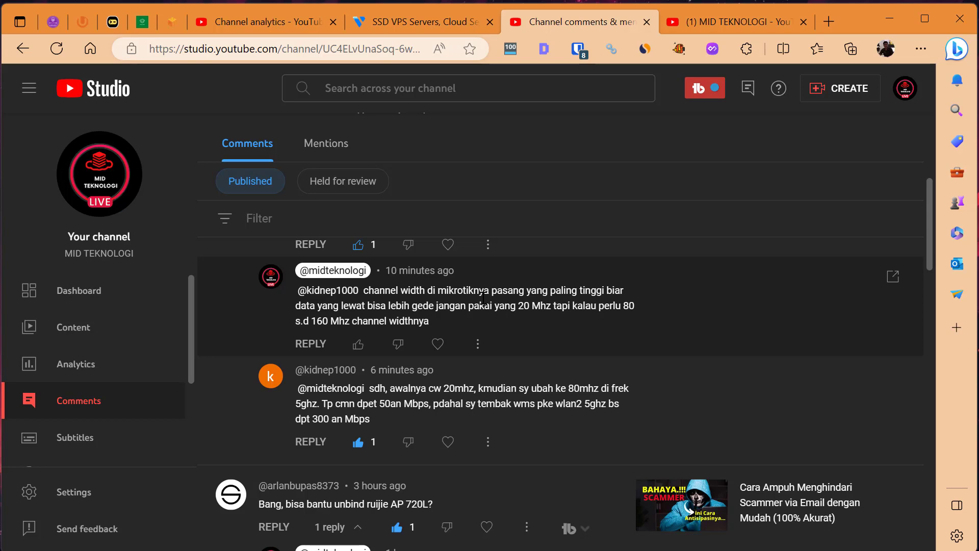
Switch to the WinBox login window and browse the saved connections of the WNS group.
{"action": "key", "text": "alt+Tab"}
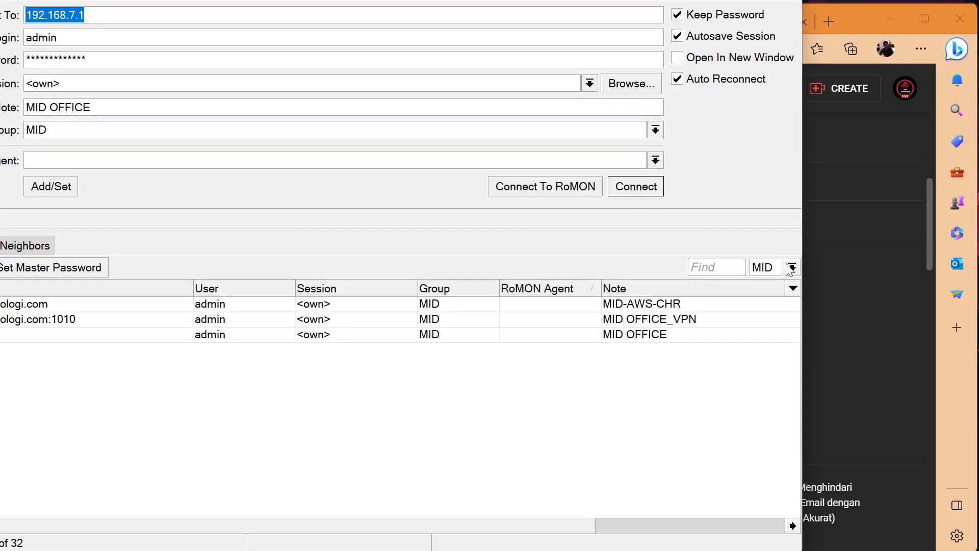
{"action": "left_click", "coordinate": [790, 267]}
{"action": "left_click", "coordinate": [778, 334]}
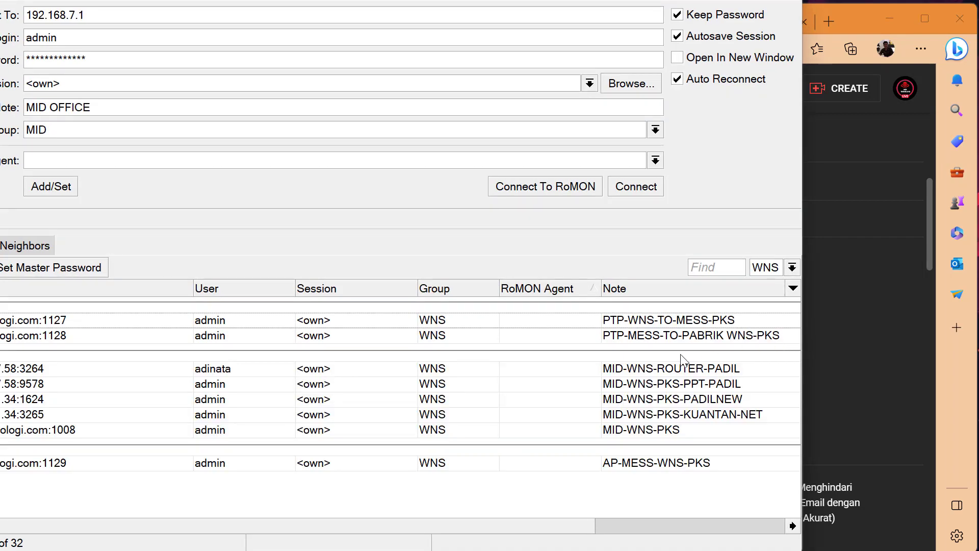
{"action": "key", "text": "Down"}
{"action": "key", "text": "Down"}
{"action": "key", "text": "Down"}
{"action": "key", "text": "Down"}
{"action": "key", "text": "Down"}
{"action": "key", "text": "Down"}
{"action": "key", "text": "Up"}
{"action": "key", "text": "Up"}
{"action": "key", "text": "Up"}
{"action": "key", "text": "Down"}
{"action": "key", "text": "Down"}
{"action": "key", "text": "Down"}
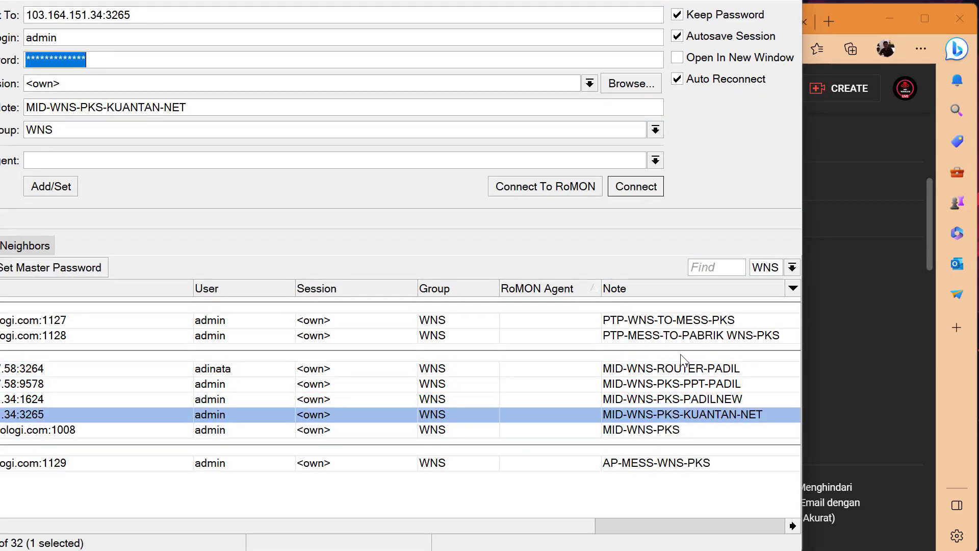
{"action": "key", "text": "Up"}
{"action": "key", "text": "Up"}
{"action": "key", "text": "Up"}
{"action": "key", "text": "Up"}
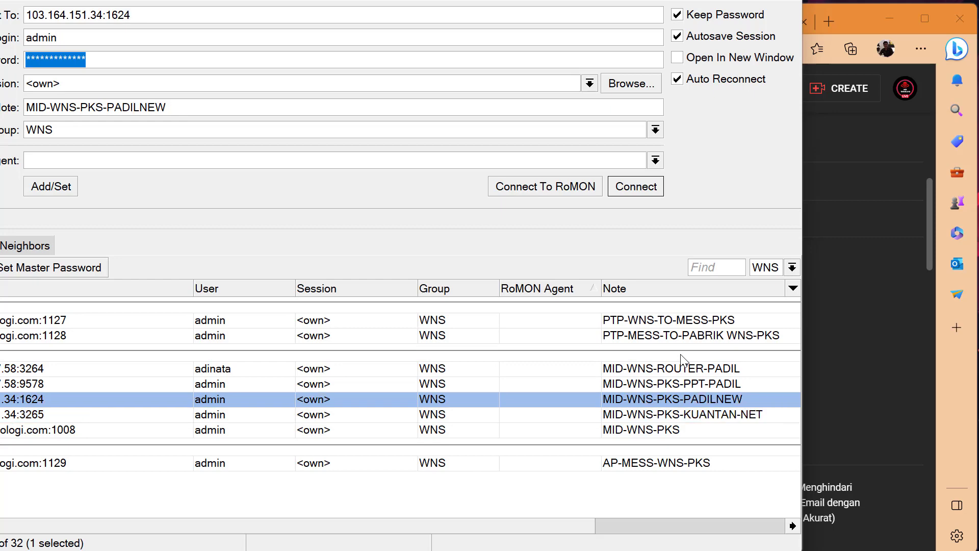
Filter the saved connections to the MAS group, connect to MID-MAS-PKS_PTP_OFFICE_TO_MESS, and reposition its session window.
{"action": "left_click", "coordinate": [763, 269]}
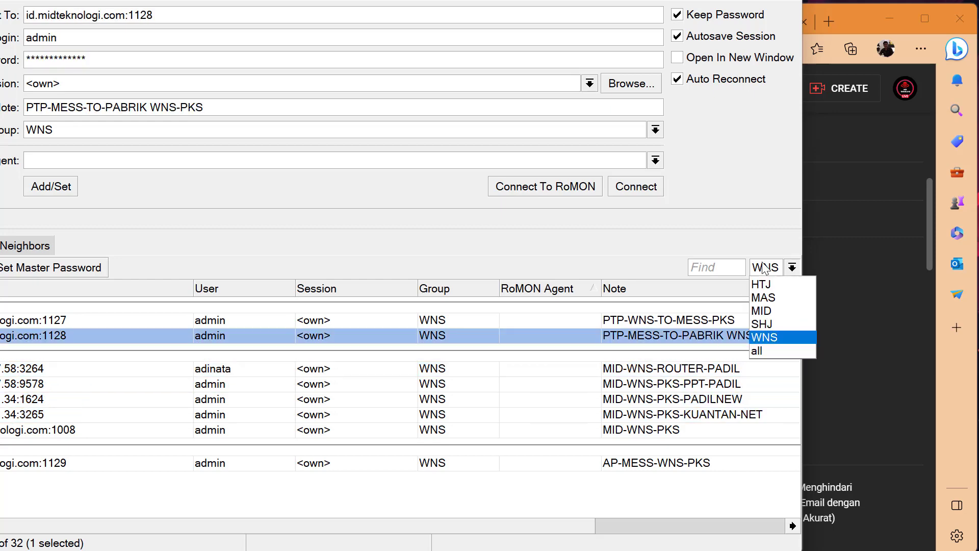
{"action": "left_click", "coordinate": [766, 297]}
{"action": "left_click", "coordinate": [707, 399]}
{"action": "key", "text": "Down"}
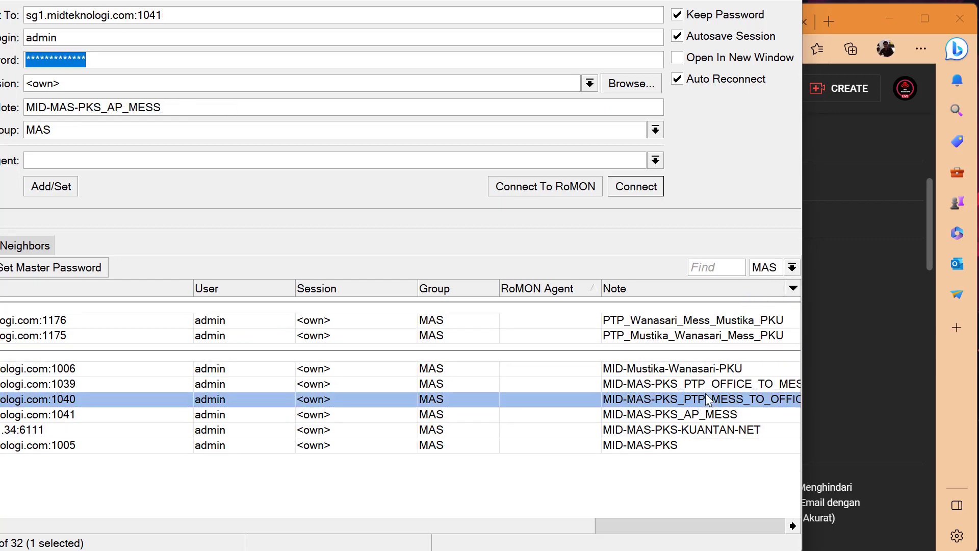
{"action": "key", "text": "Up"}
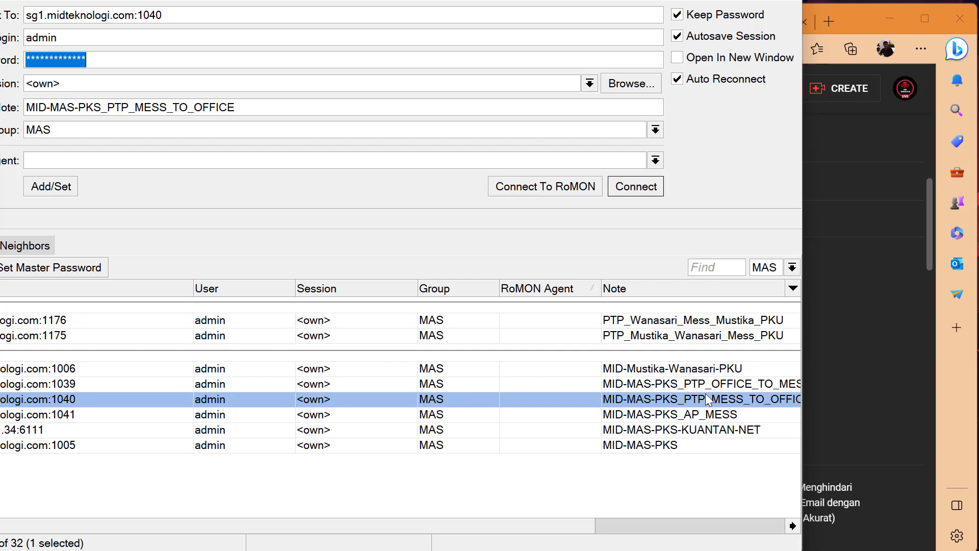
{"action": "key", "text": "Up"}
{"action": "key", "text": "Return"}
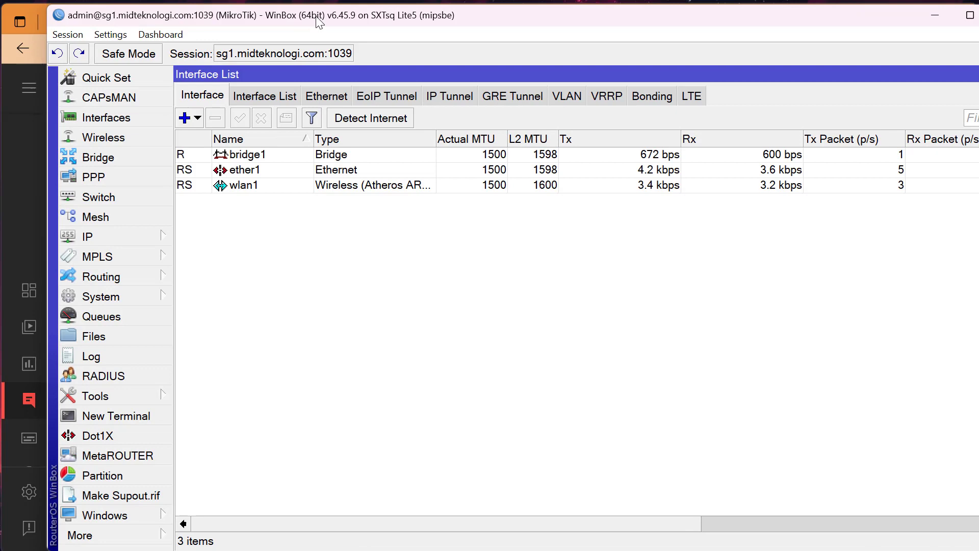
{"action": "left_click_drag", "start_coordinate": [319, 23], "coordinate": [282, 25]}
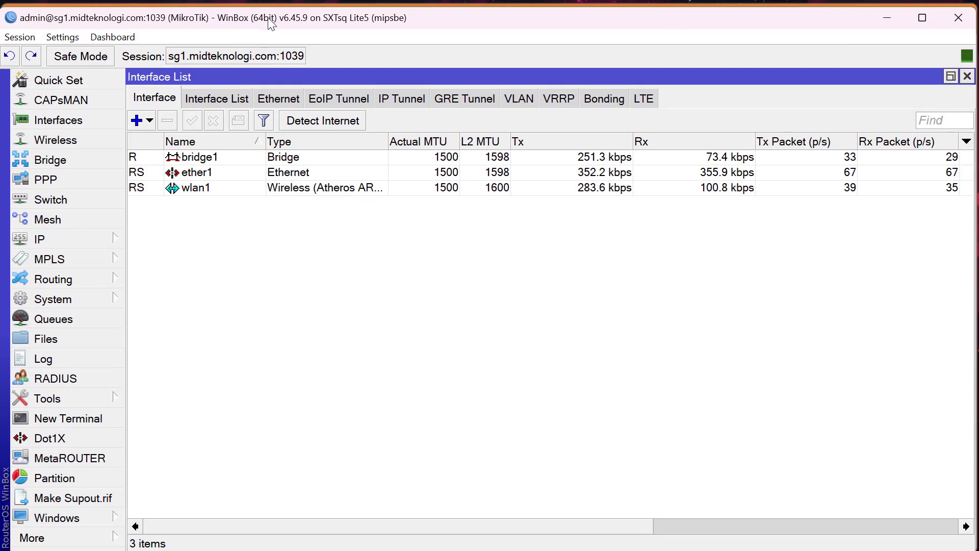
Examine the signal details of the client registered on wlan1 in the wireless registration table.
{"action": "left_click", "coordinate": [95, 142]}
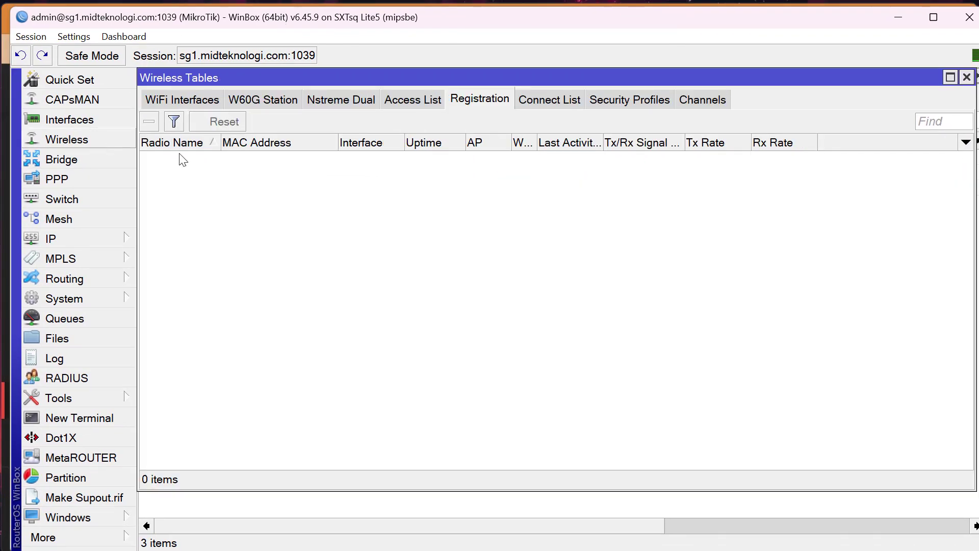
{"action": "left_click", "coordinate": [439, 159]}
{"action": "double_click", "coordinate": [438, 158]}
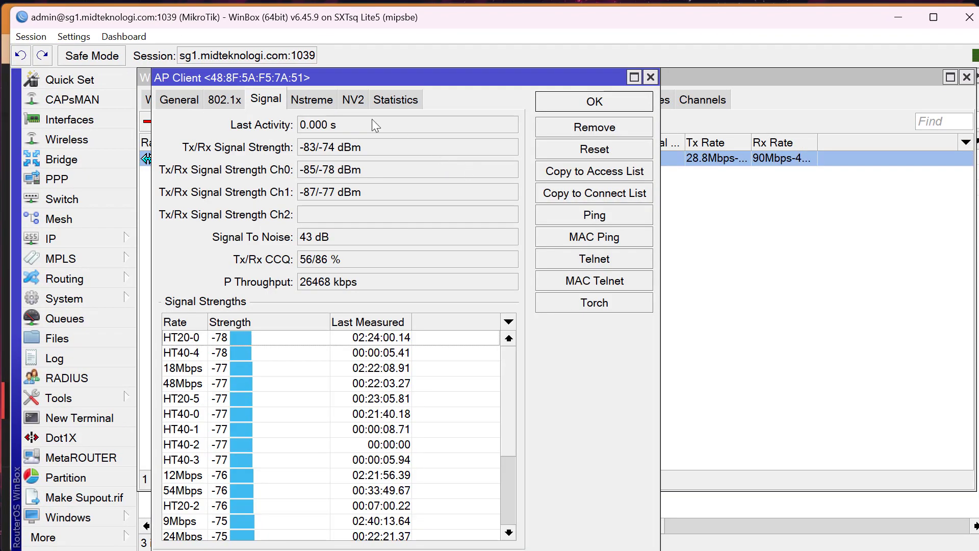
{"action": "left_click_drag", "start_coordinate": [312, 72], "coordinate": [429, 124]}
{"action": "key", "text": "Escape"}
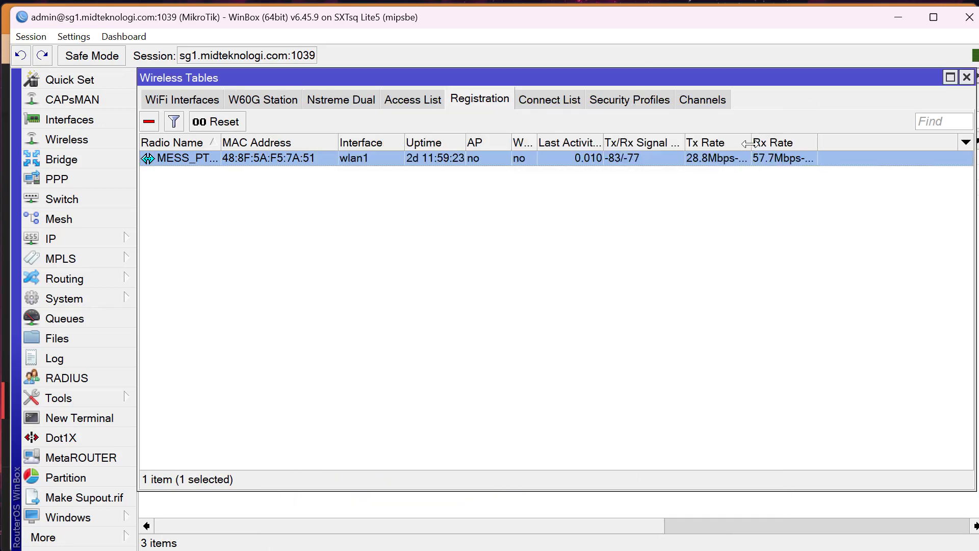
Widen the registration table's Tx Rate and Rx Rate columns, and select wlan1 in the interface list.
{"action": "left_click_drag", "start_coordinate": [748, 143], "coordinate": [795, 150]}
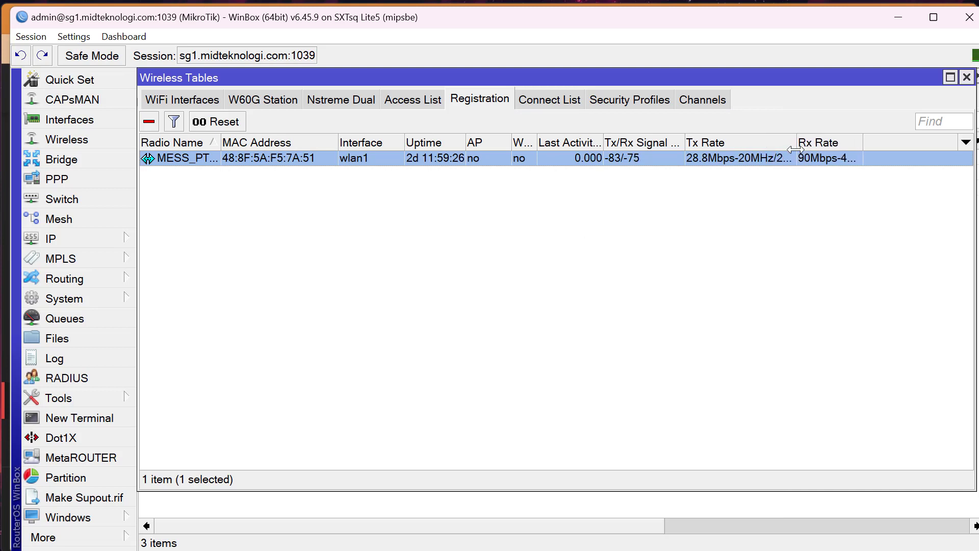
{"action": "left_click_drag", "start_coordinate": [864, 149], "coordinate": [906, 148]}
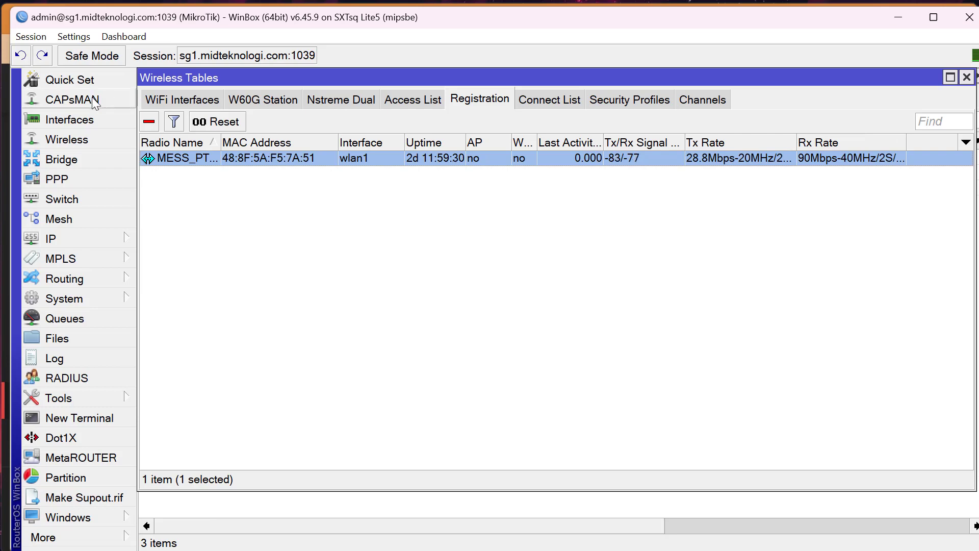
{"action": "left_click", "coordinate": [105, 118]}
{"action": "left_click", "coordinate": [268, 186]}
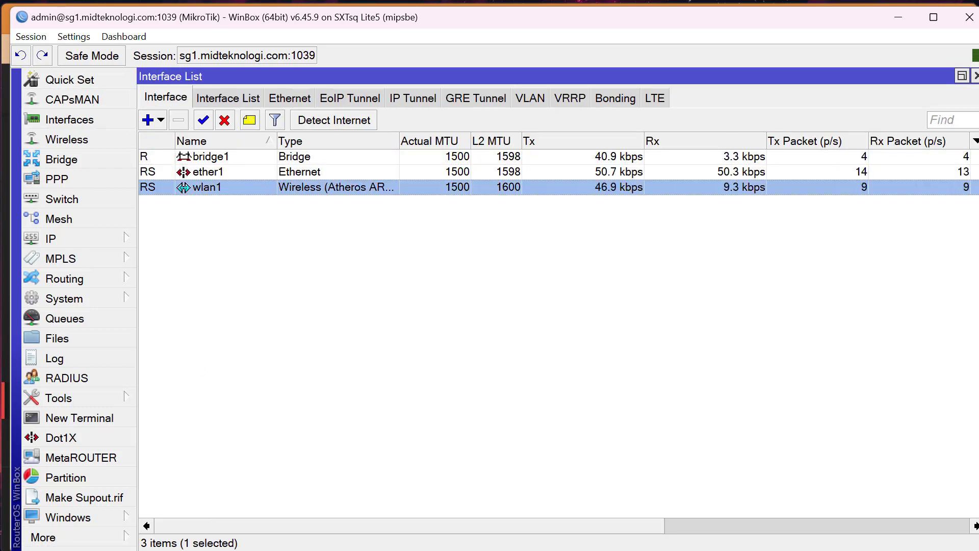
Return to the WinBox login window and connect to MID-MAS-PKS_PTP_MESS_TO_OFFICE.
{"action": "left_click", "coordinate": [121, 539]}
{"action": "left_click", "coordinate": [186, 541]}
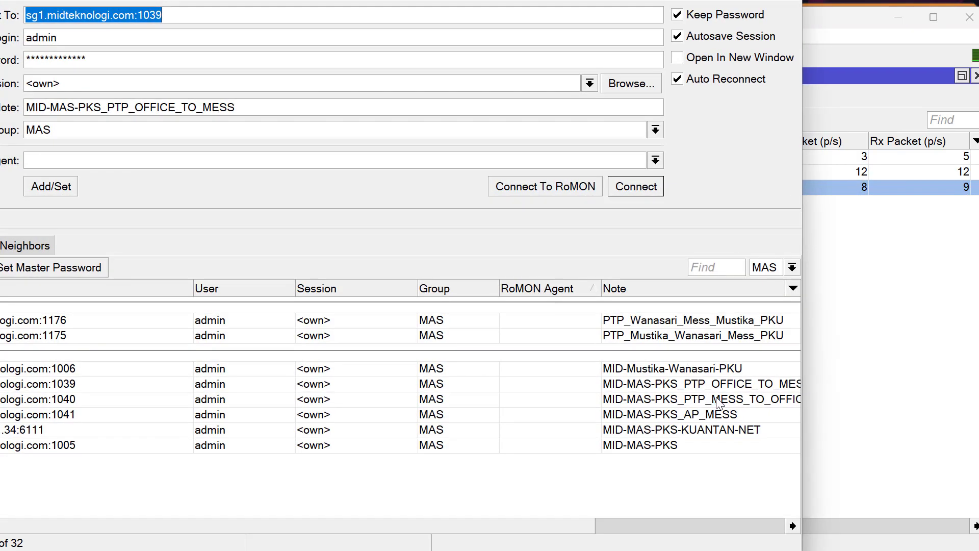
{"action": "left_click", "coordinate": [717, 399]}
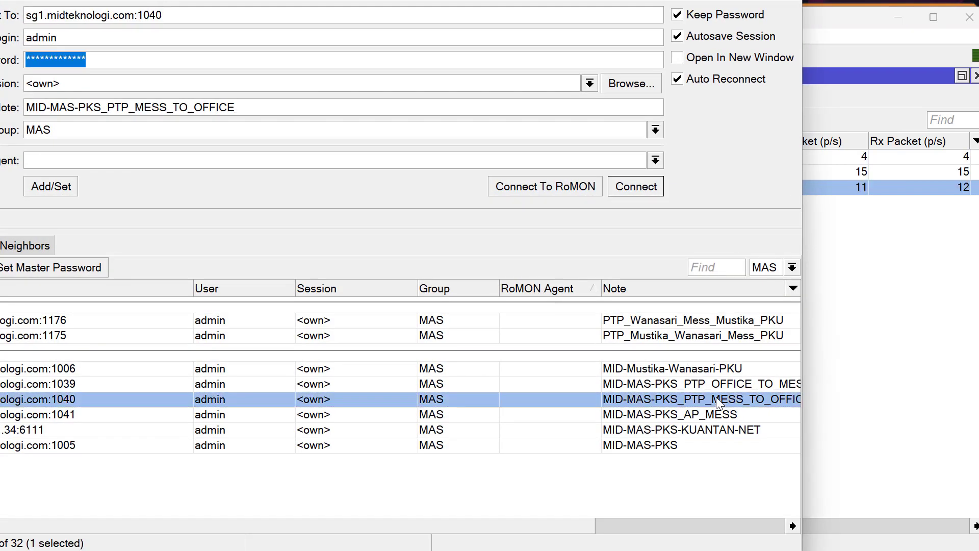
{"action": "double_click", "coordinate": [715, 396]}
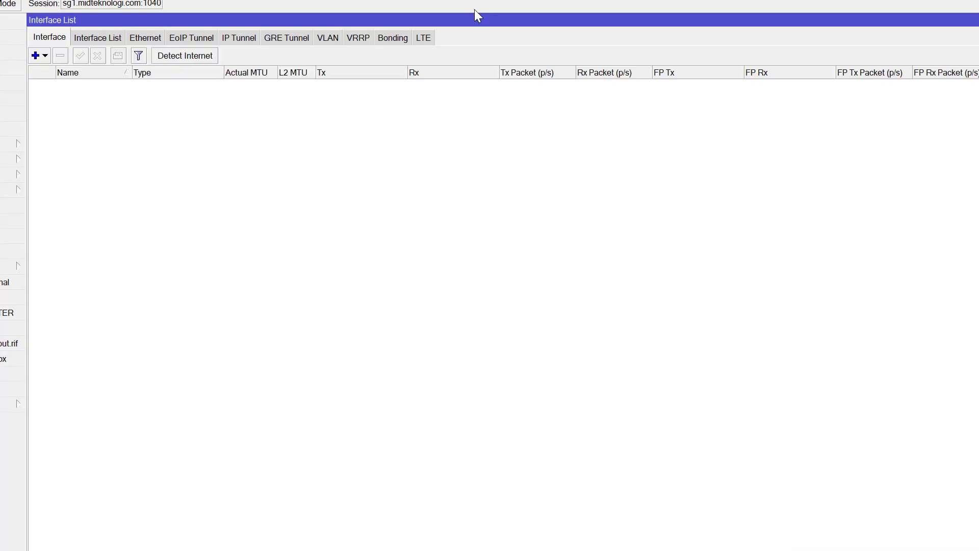
Examine the signal details of the access point registered on wlan1 in the MESS_TO_OFFICE session.
{"action": "left_click", "coordinate": [13, 70]}
{"action": "left_click", "coordinate": [292, 222]}
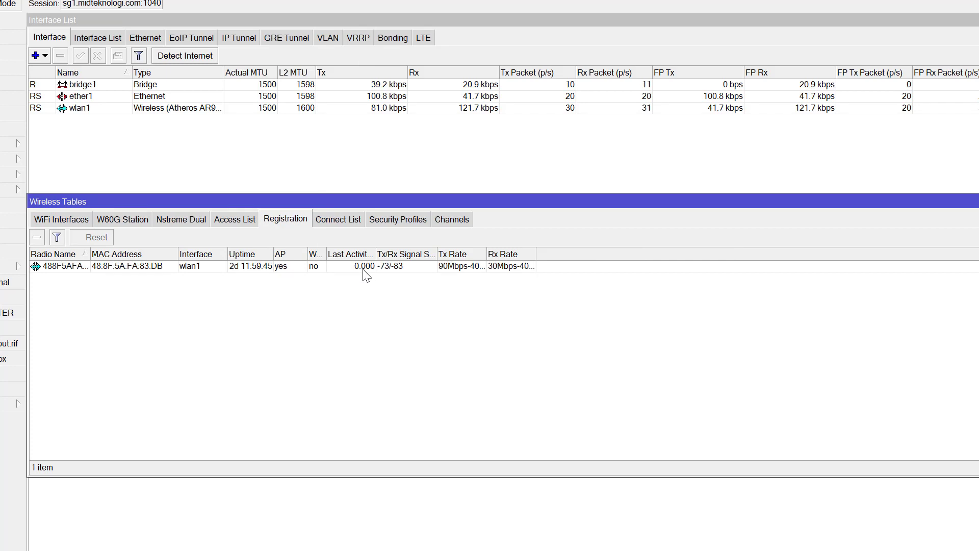
{"action": "double_click", "coordinate": [361, 266]}
{"action": "left_click", "coordinate": [451, 184]}
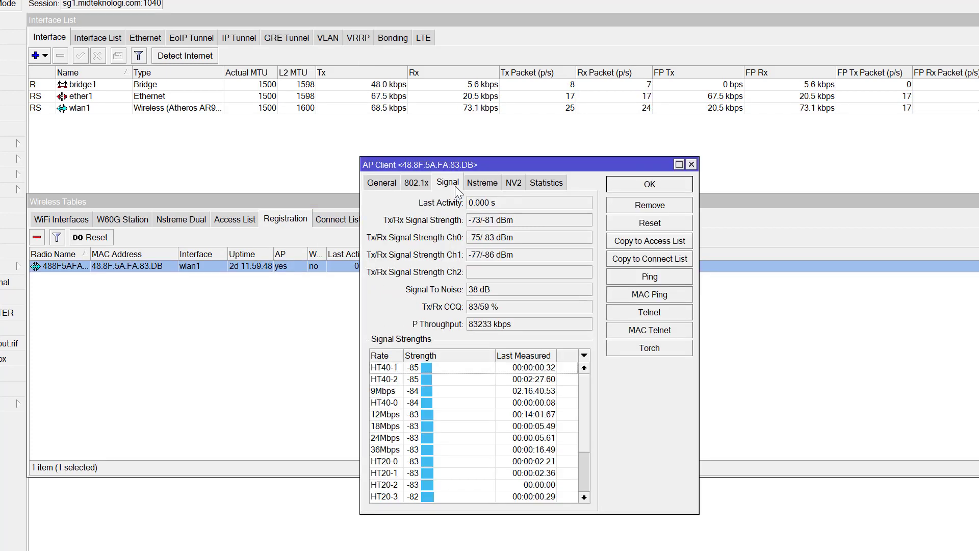
{"action": "key", "text": "Escape"}
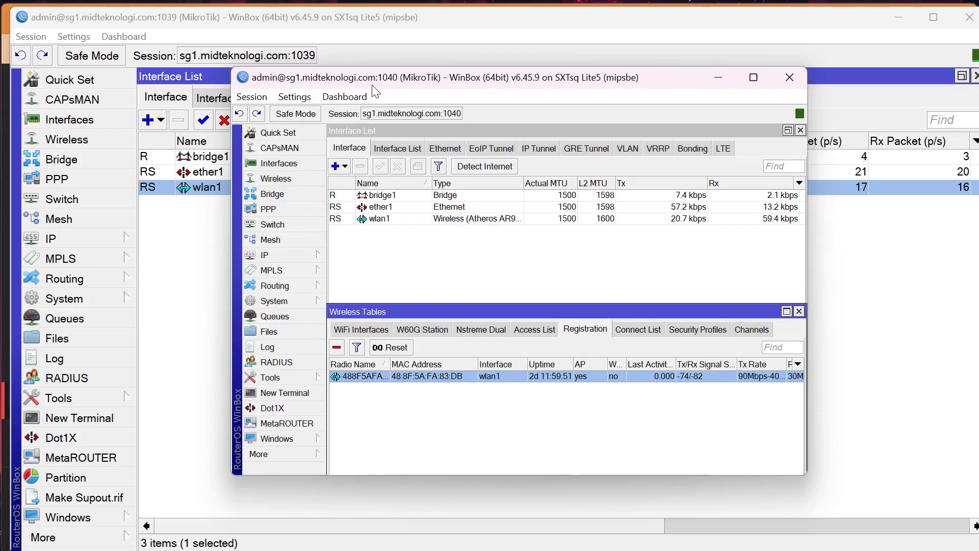
Move and enlarge the MESS_TO_OFFICE session window to cover most of the screen.
{"action": "left_click_drag", "start_coordinate": [601, 46], "coordinate": [371, 82]}
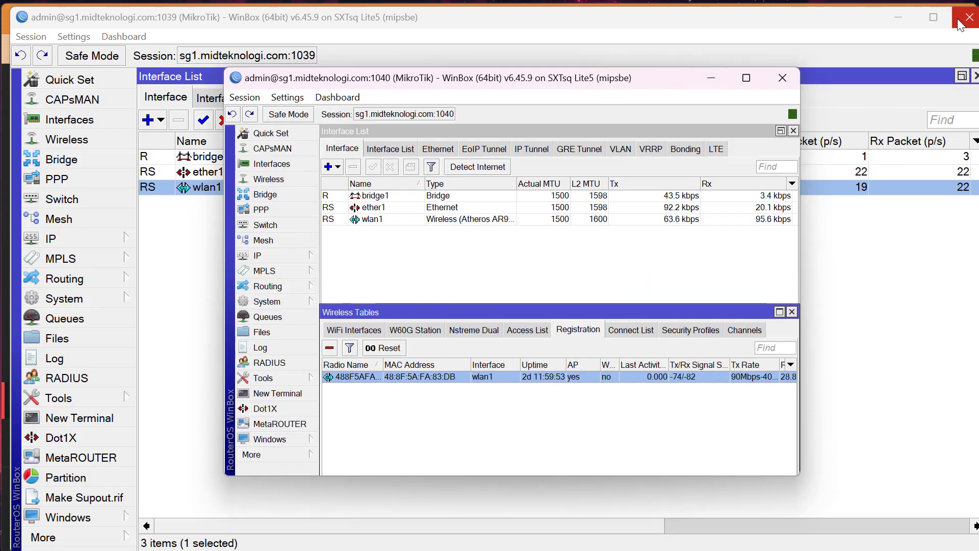
{"action": "left_click_drag", "start_coordinate": [537, 79], "coordinate": [420, 61]}
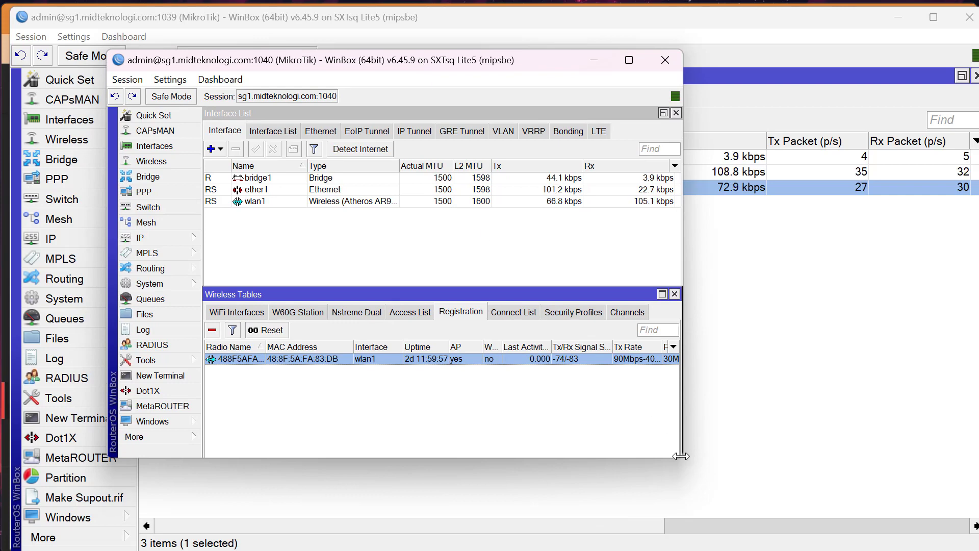
{"action": "left_click_drag", "start_coordinate": [681, 453], "coordinate": [752, 492]}
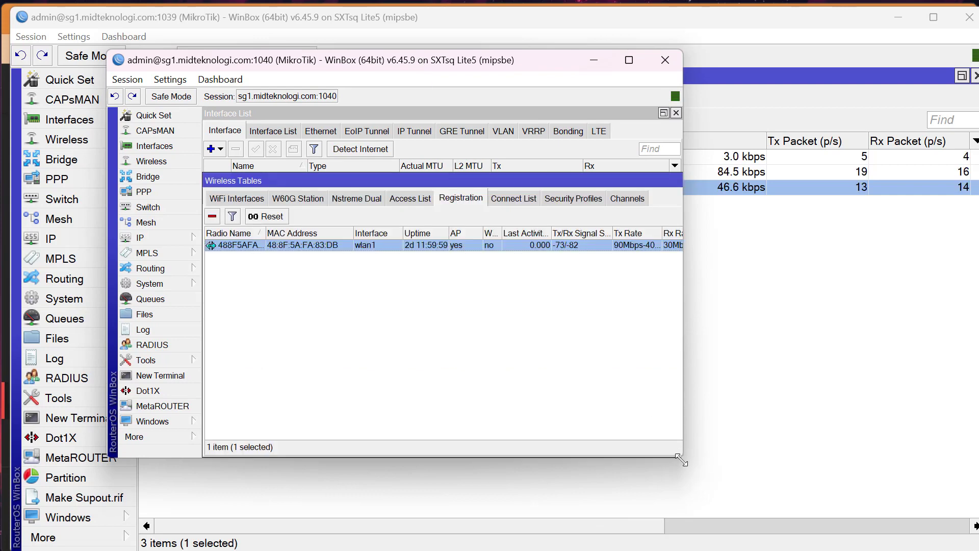
{"action": "left_click_drag", "start_coordinate": [681, 459], "coordinate": [971, 547]}
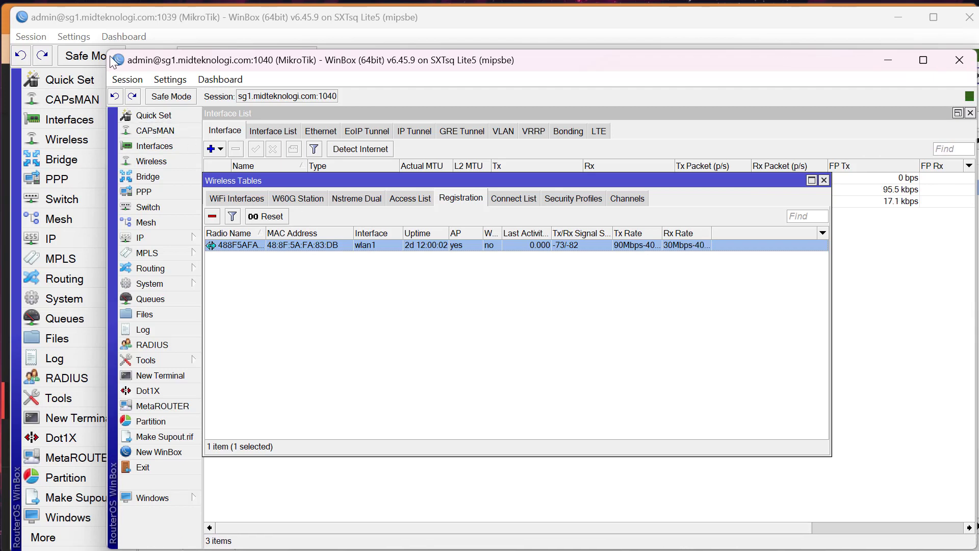
{"action": "left_click_drag", "start_coordinate": [107, 52], "coordinate": [11, 11]}
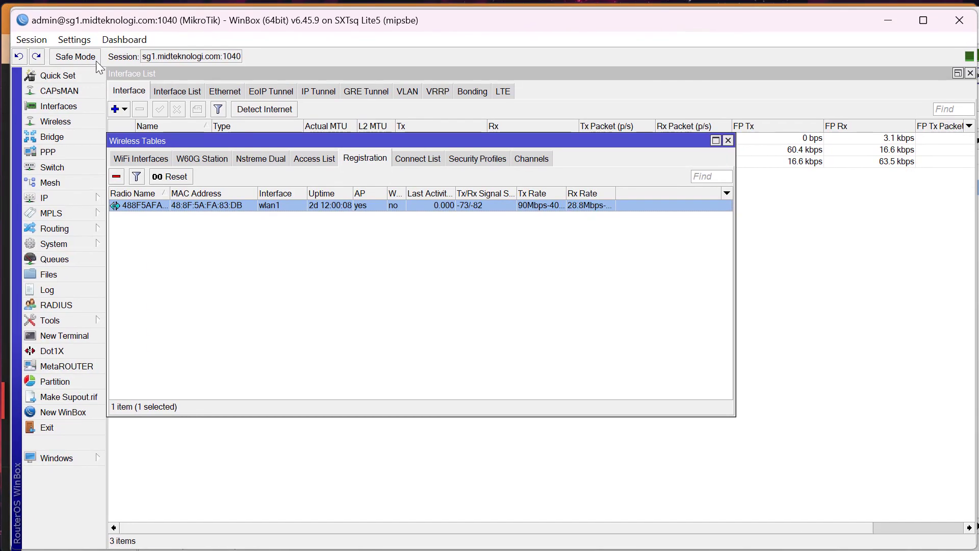
Zoom in the MESS_TO_OFFICE session's interface for larger text.
{"action": "left_click", "coordinate": [74, 39]}
{"action": "left_click", "coordinate": [99, 98]}
{"action": "left_click", "coordinate": [78, 41]}
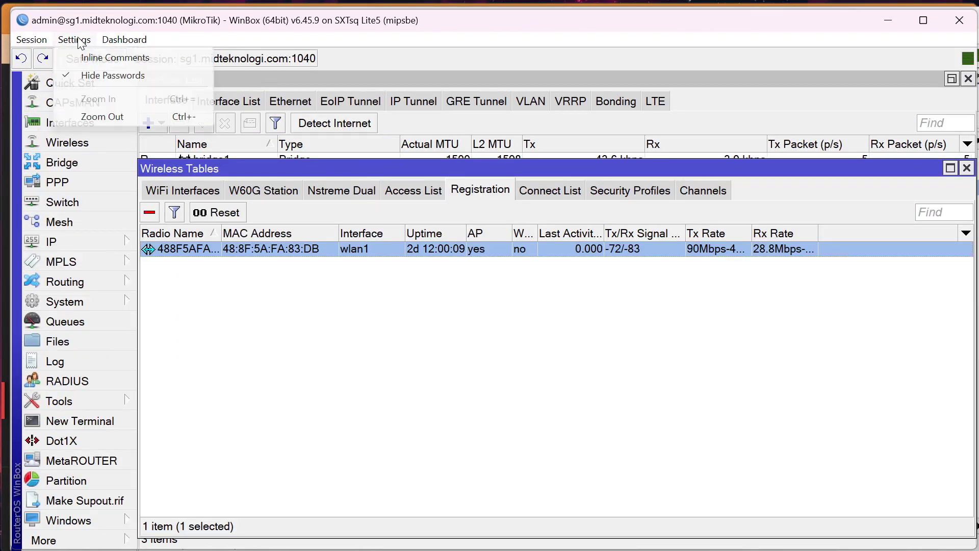
{"action": "left_click", "coordinate": [105, 117]}
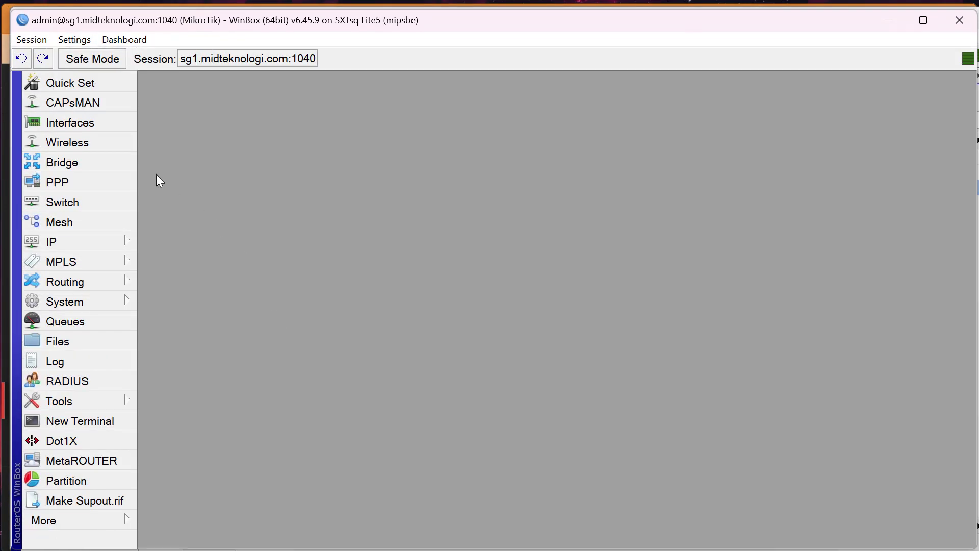
Open wlan1's wireless settings in the interface list and examine the available band options.
{"action": "left_click", "coordinate": [108, 123]}
{"action": "double_click", "coordinate": [192, 188]}
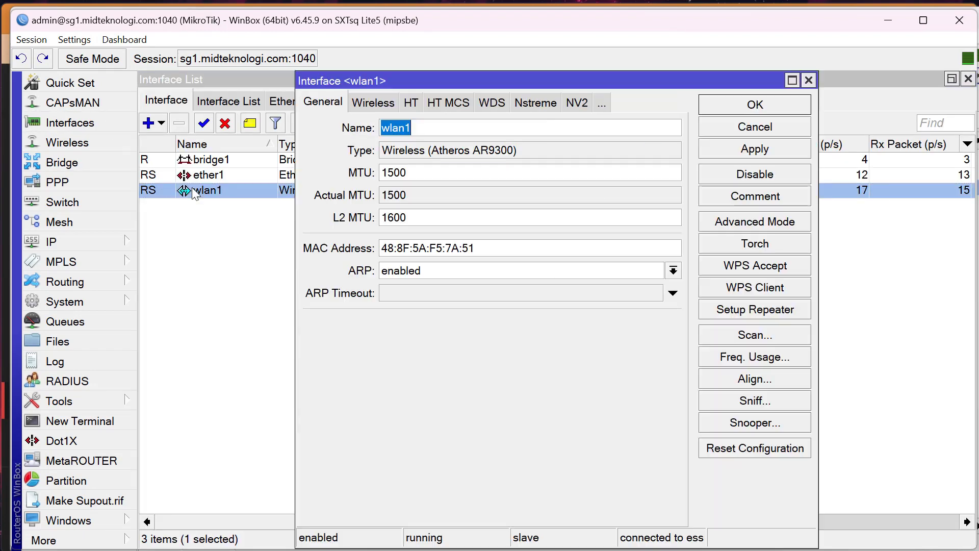
{"action": "left_click", "coordinate": [391, 104]}
{"action": "left_click_drag", "start_coordinate": [386, 86], "coordinate": [255, 94]}
{"action": "left_click", "coordinate": [319, 159]}
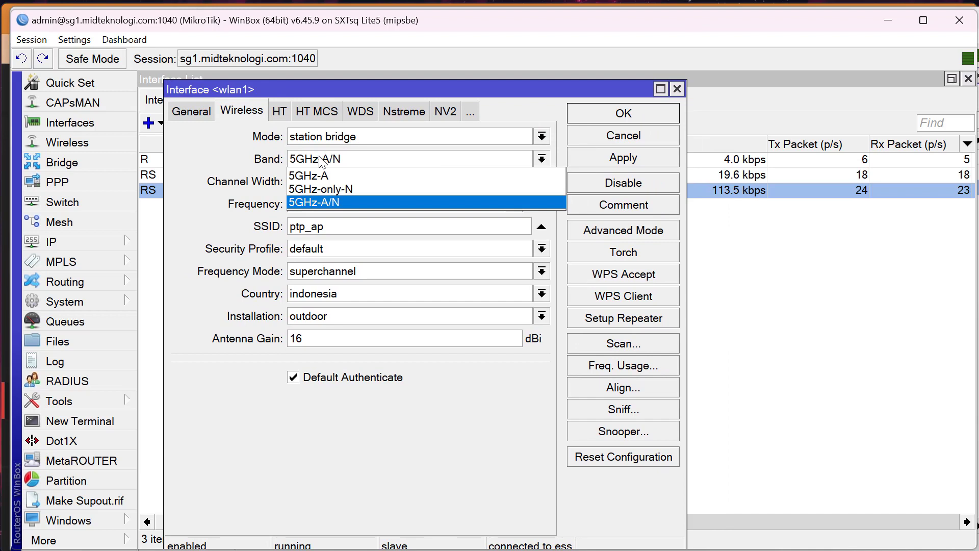
{"action": "left_click", "coordinate": [319, 158]}
{"action": "left_click", "coordinate": [319, 158]}
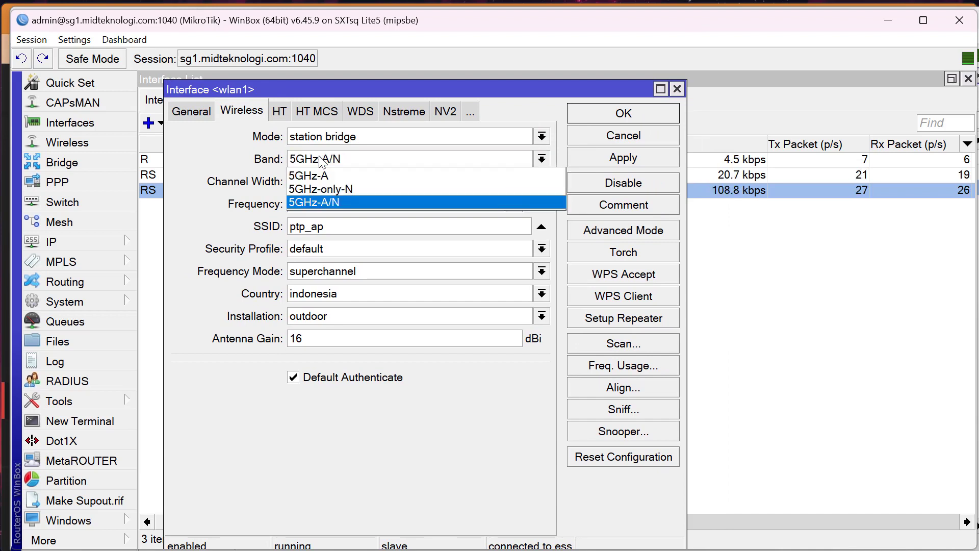
{"action": "left_click", "coordinate": [320, 158]}
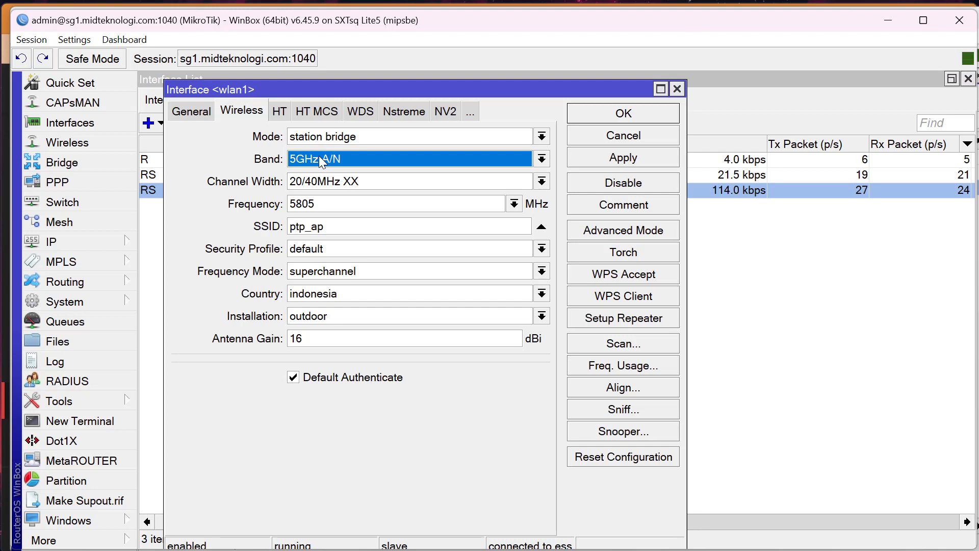
Examine wlan1's channel width options, including 20/40MHz XX, and close the interface settings without changes.
{"action": "left_click", "coordinate": [328, 187]}
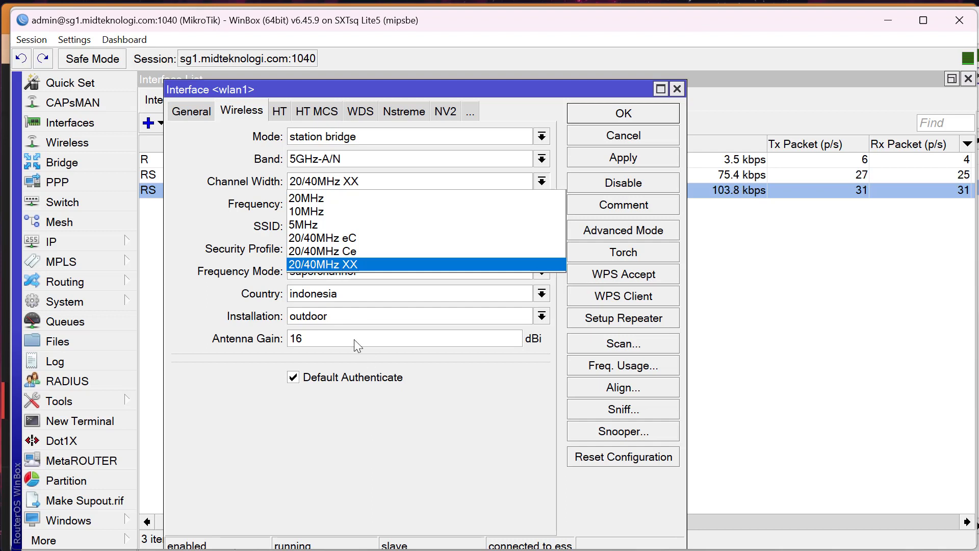
{"action": "left_click", "coordinate": [336, 265]}
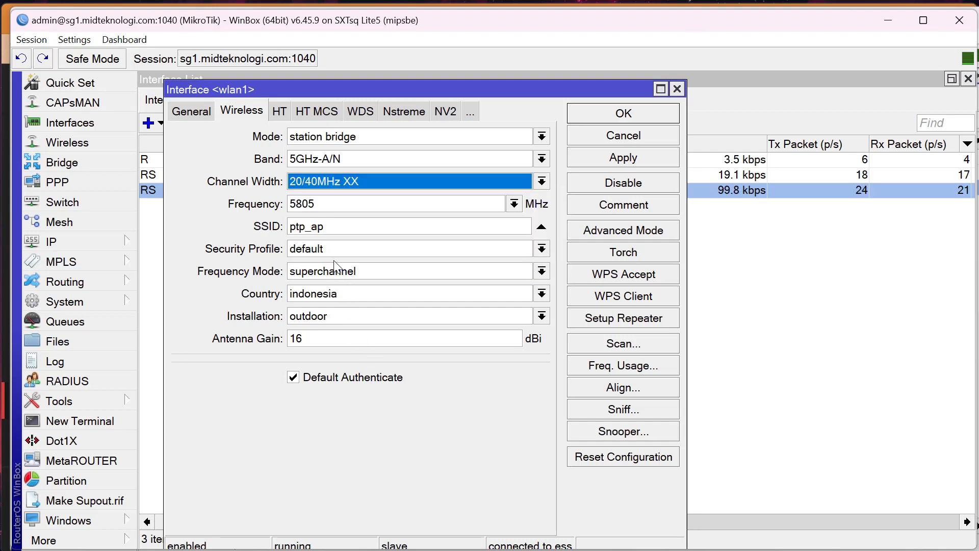
{"action": "left_click", "coordinate": [355, 182]}
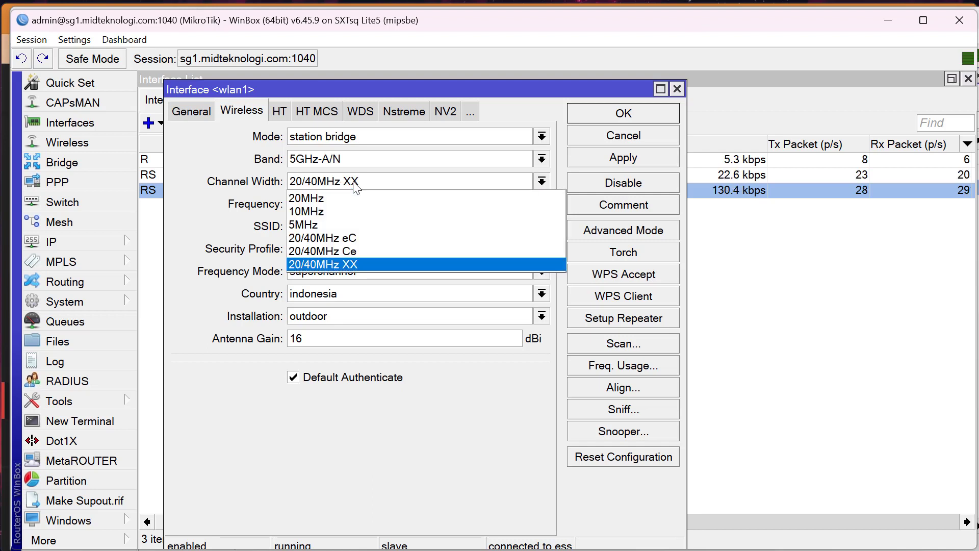
{"action": "left_click", "coordinate": [356, 183]}
{"action": "left_click", "coordinate": [335, 159]}
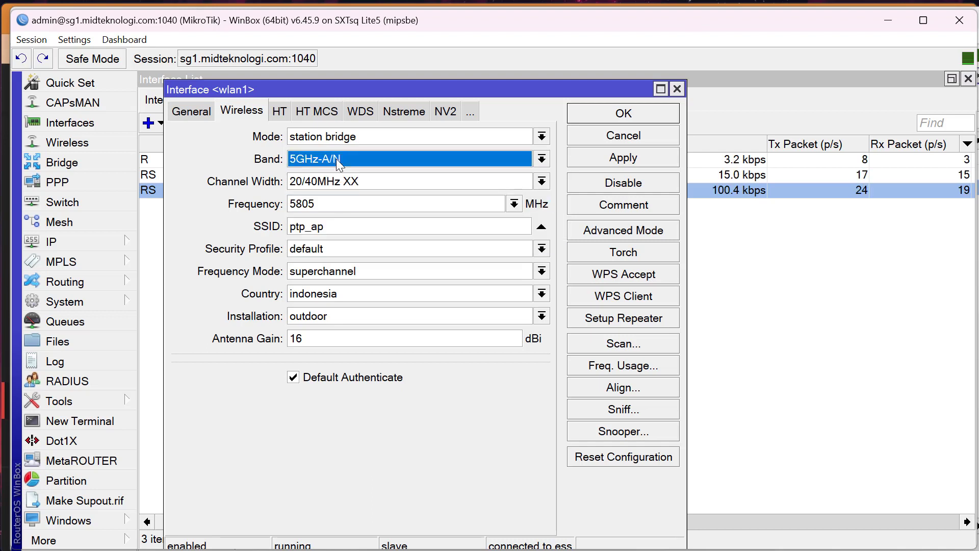
{"action": "left_click", "coordinate": [331, 182]}
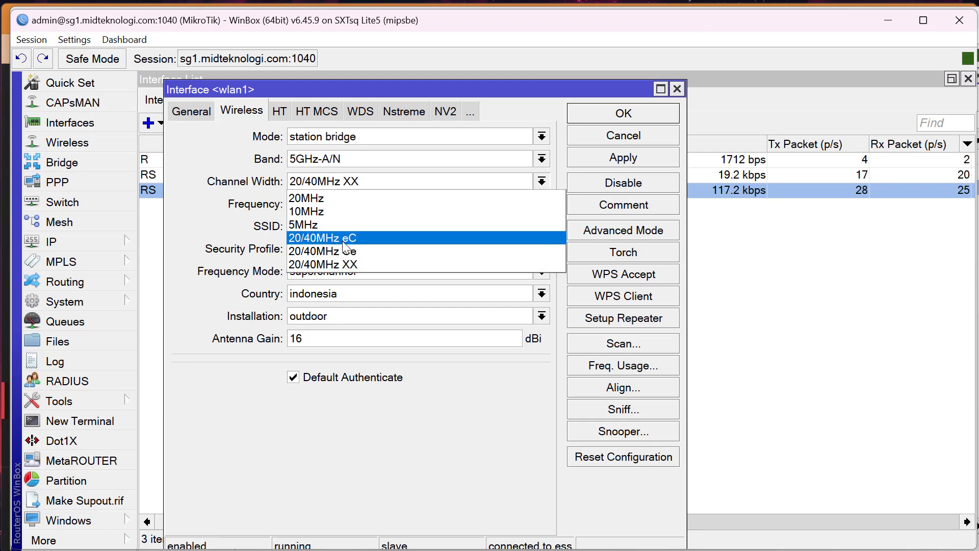
{"action": "left_click", "coordinate": [350, 264]}
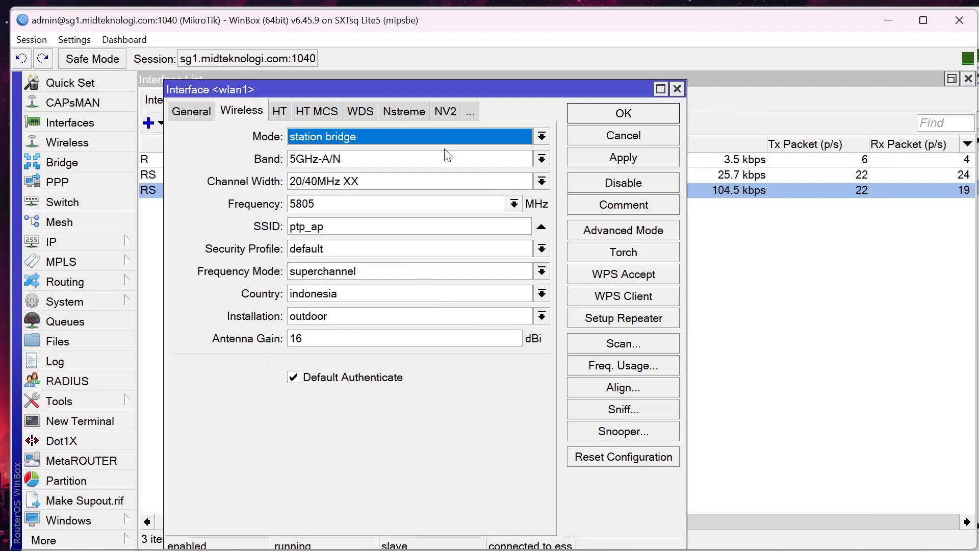
{"action": "left_click", "coordinate": [621, 131]}
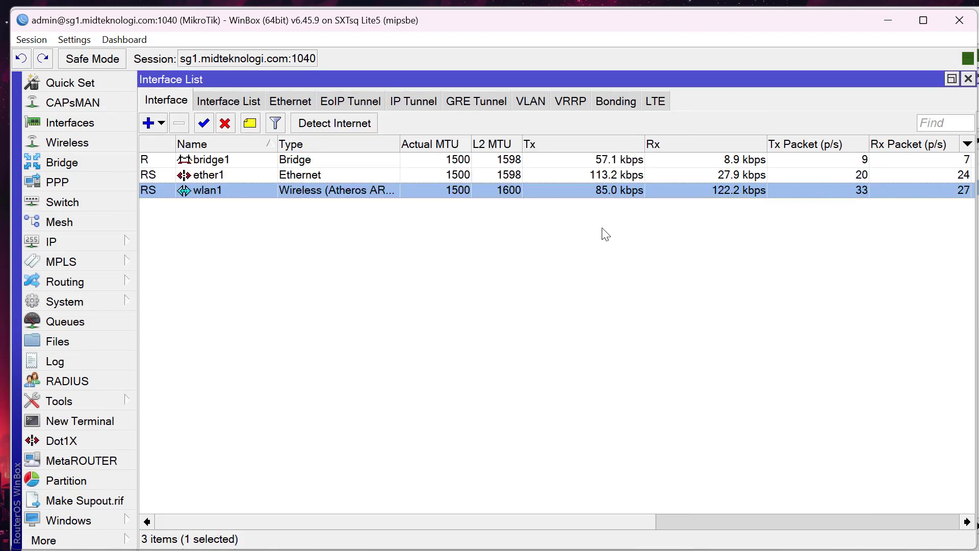
Examine the Bandwidth Test tool's protocol and direction options, trying the send direction, and close it without running a test.
{"action": "left_click", "coordinate": [123, 399]}
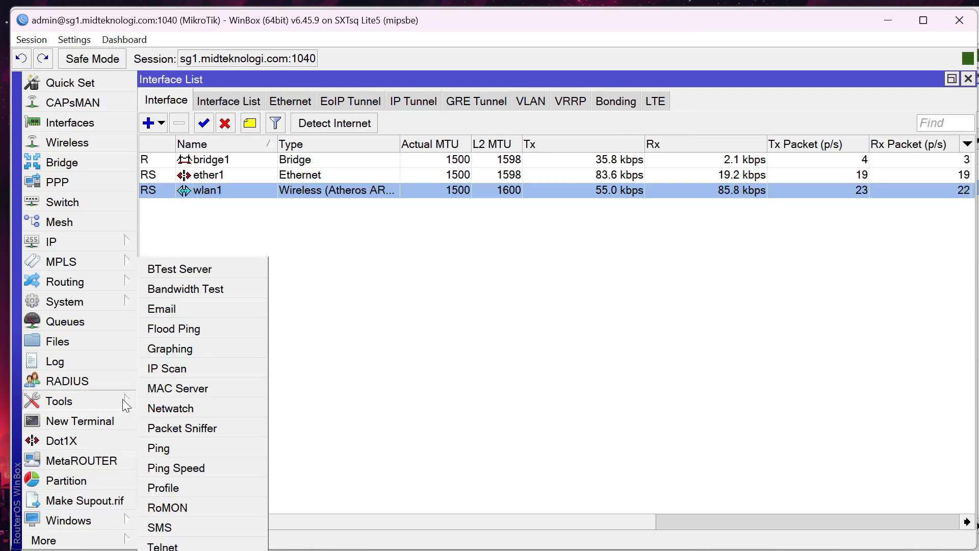
{"action": "left_click", "coordinate": [186, 289]}
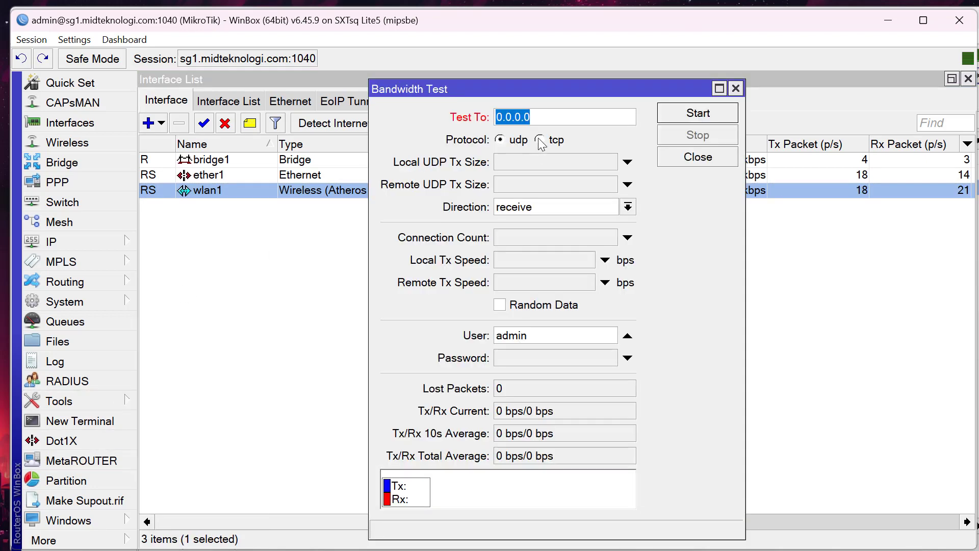
{"action": "key", "text": "Tab"}
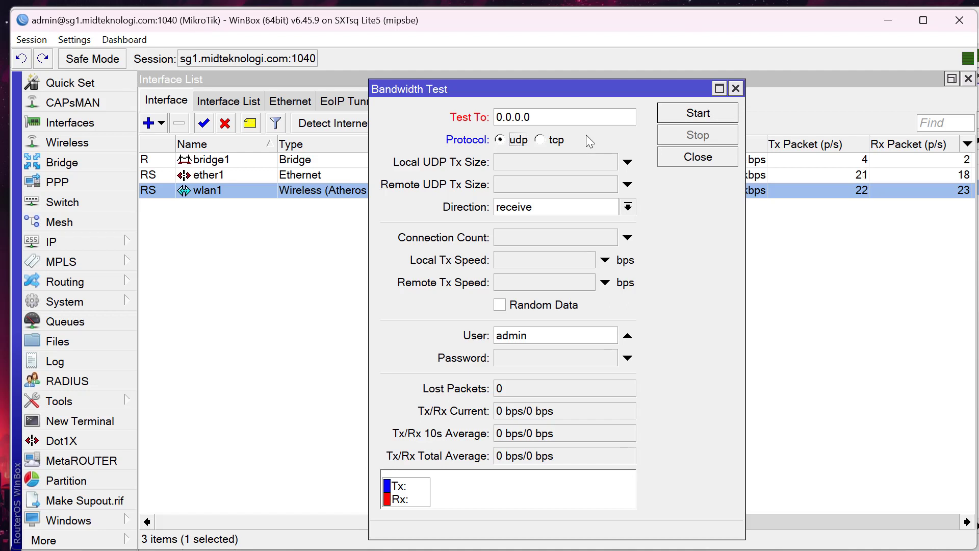
{"action": "left_click", "coordinate": [584, 207]}
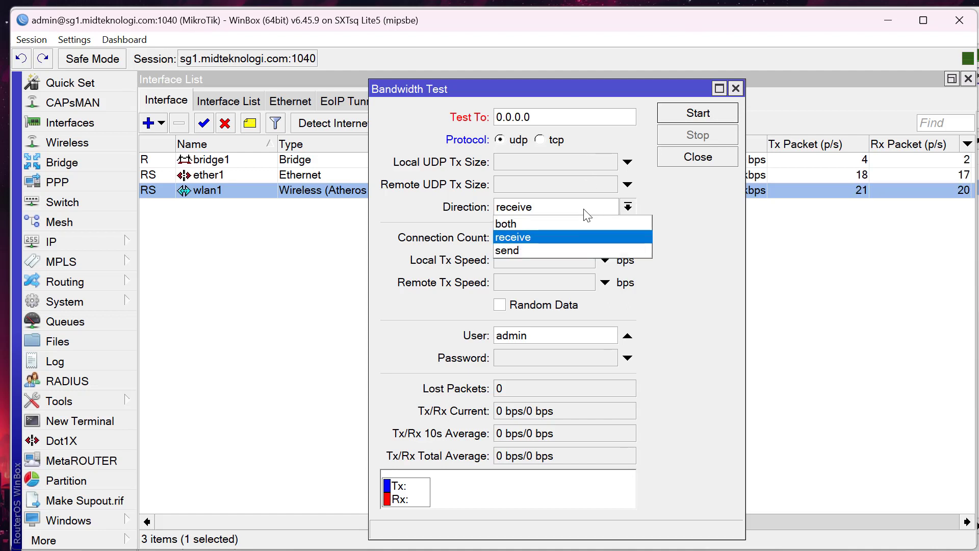
{"action": "left_click", "coordinate": [584, 251]}
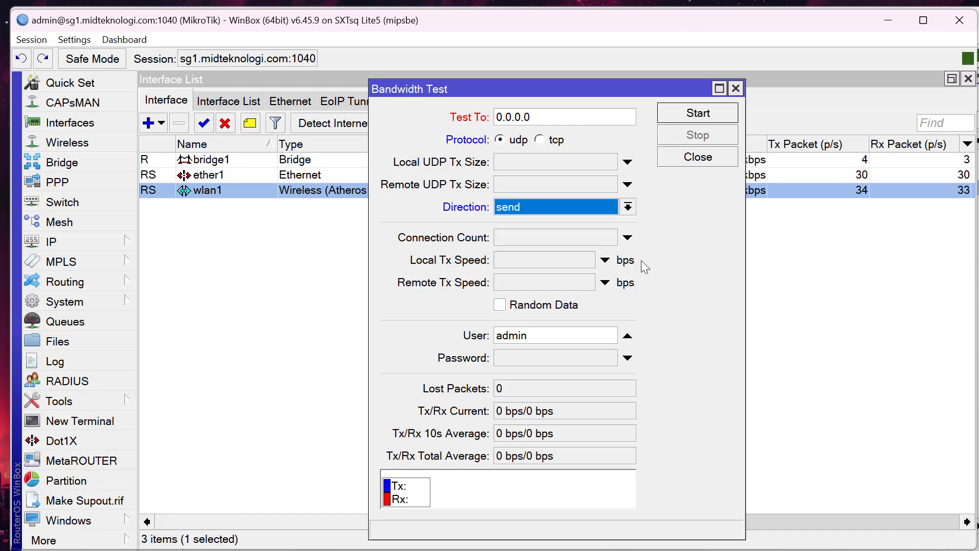
{"action": "key", "text": "Escape"}
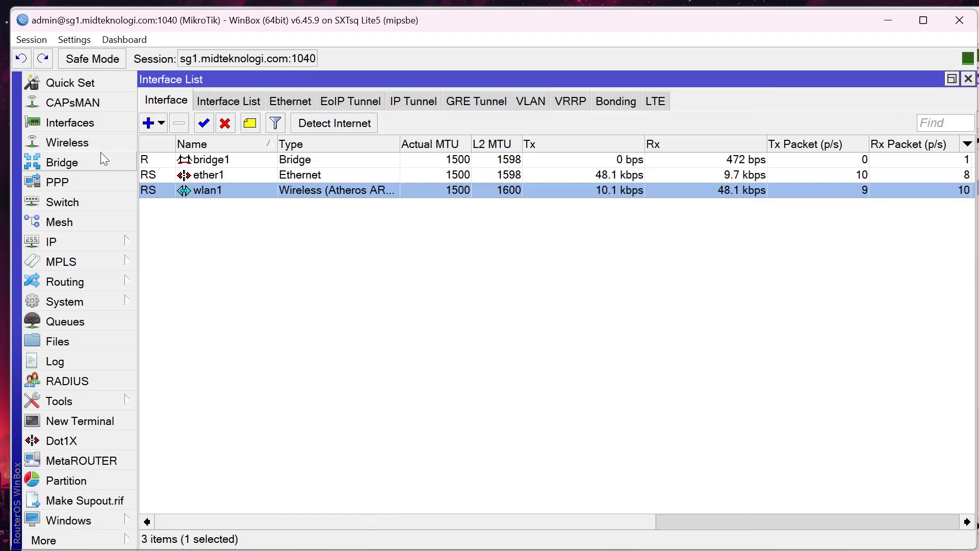
Examine the signal-to-noise, CCQ and P Throughput values of the access point registered on wlan1.
{"action": "left_click", "coordinate": [97, 142]}
{"action": "double_click", "coordinate": [434, 249]}
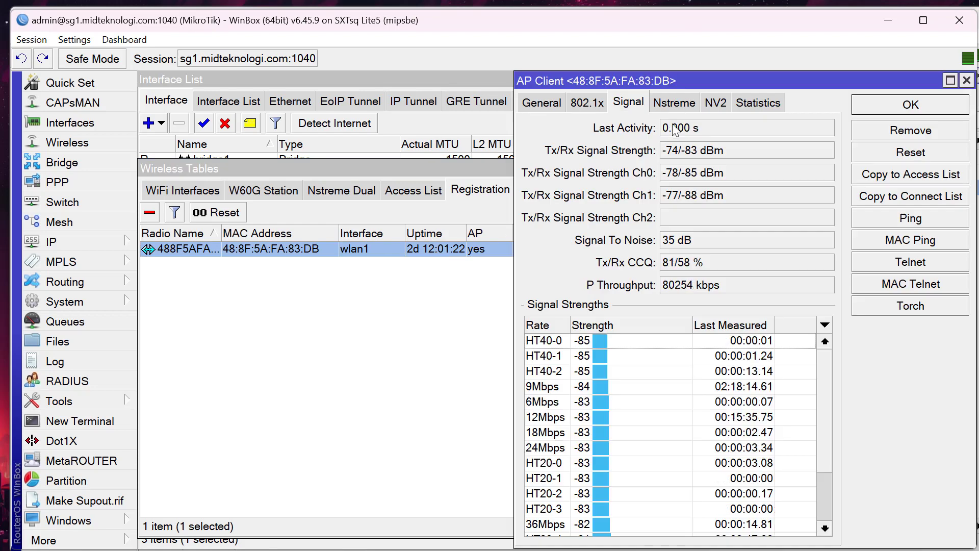
{"action": "left_click_drag", "start_coordinate": [668, 80], "coordinate": [476, 82]}
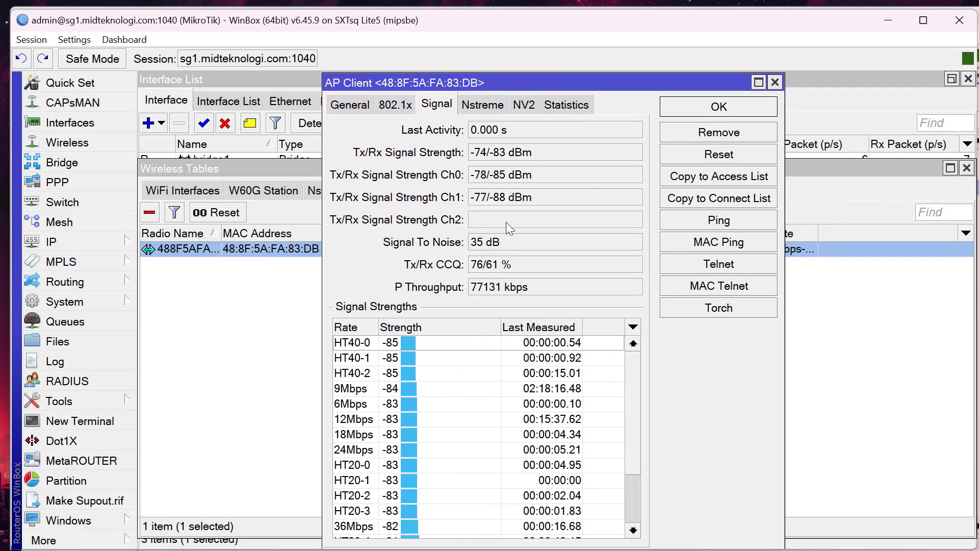
{"action": "left_click_drag", "start_coordinate": [502, 249], "coordinate": [426, 268]}
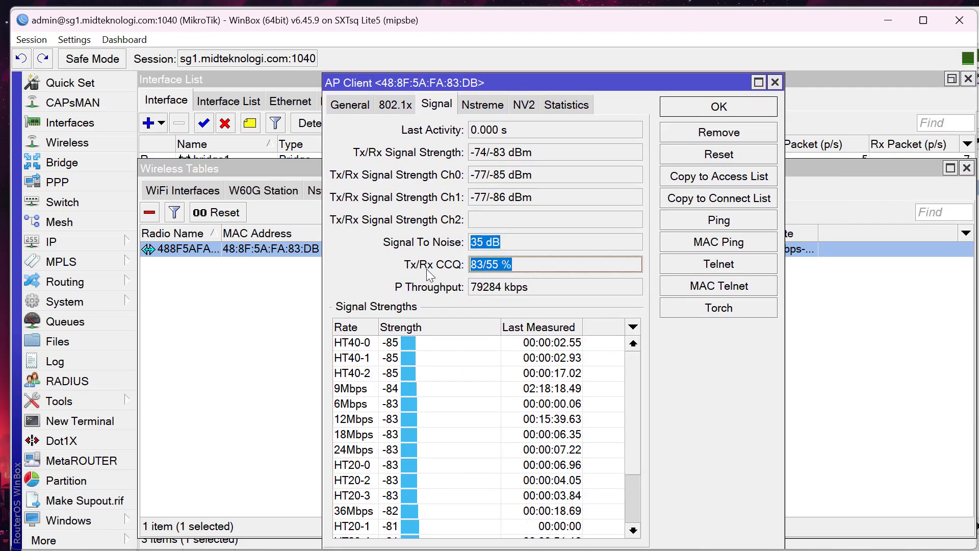
{"action": "left_click_drag", "start_coordinate": [519, 295], "coordinate": [462, 286]}
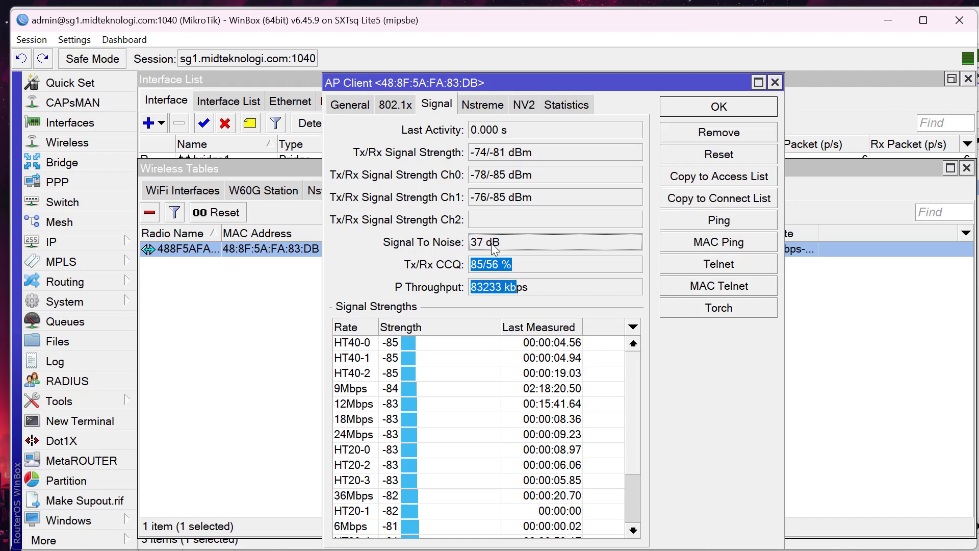
{"action": "left_click", "coordinate": [531, 286]}
{"action": "left_click", "coordinate": [509, 249]}
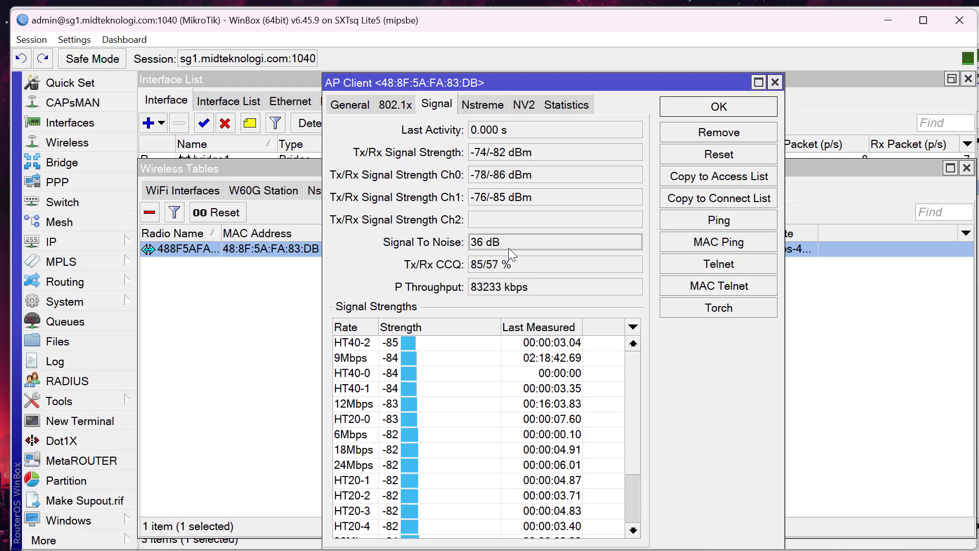
Look through the frequencies available for wlan1, including the ones around 5805 MHz, and close its settings.
{"action": "left_click", "coordinate": [169, 189]}
{"action": "double_click", "coordinate": [259, 245]}
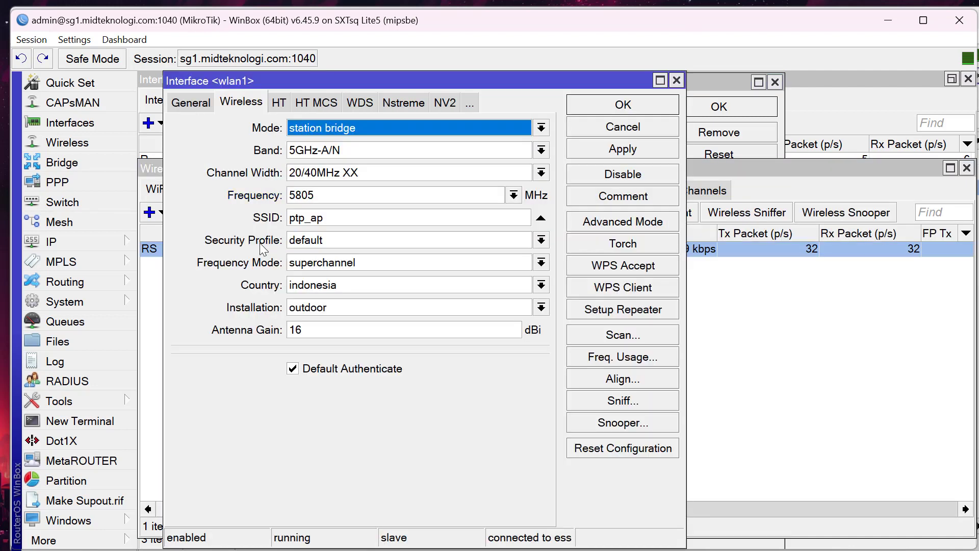
{"action": "left_click", "coordinate": [513, 195]}
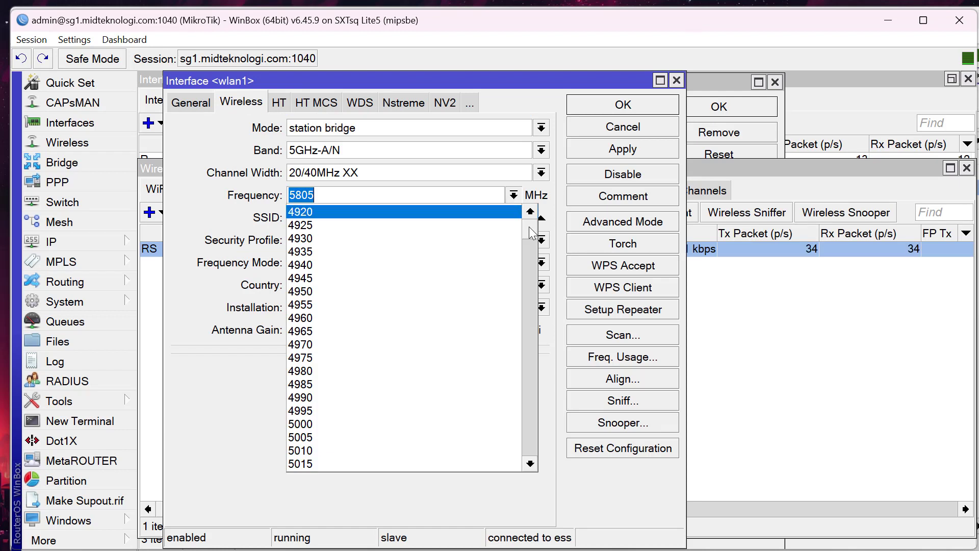
{"action": "left_click_drag", "start_coordinate": [530, 228], "coordinate": [527, 402]}
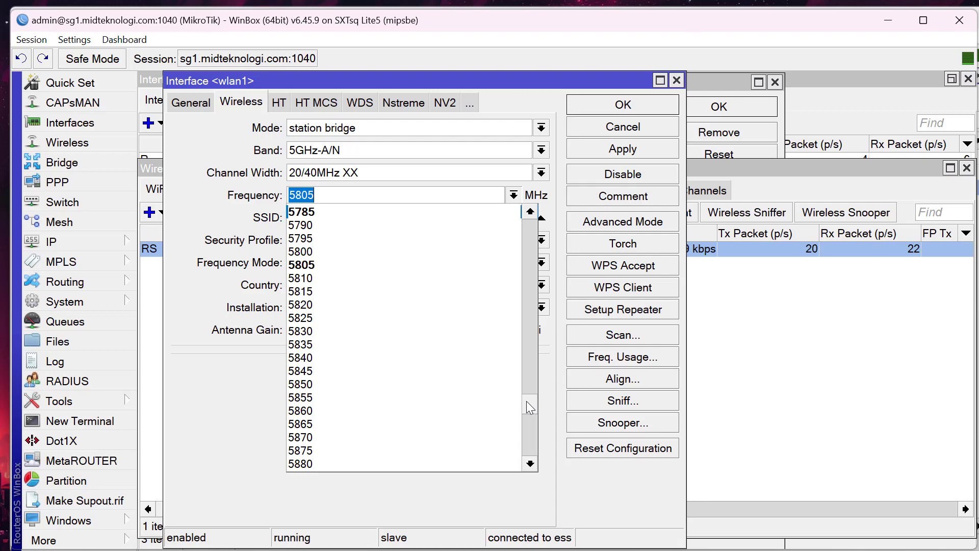
{"action": "key", "text": "Escape"}
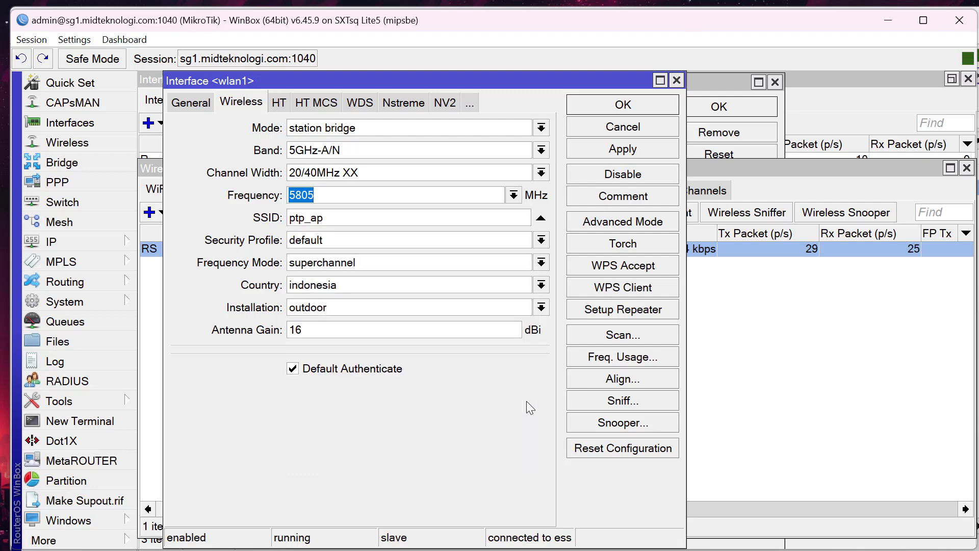
{"action": "key", "text": "Return"}
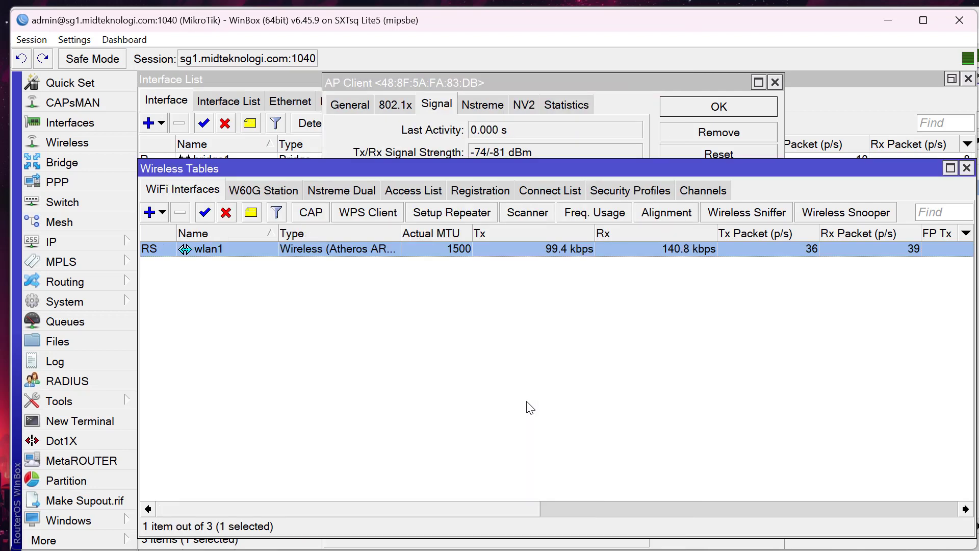
Check the registered access point's P Throughput once more and close its details.
{"action": "left_click", "coordinate": [481, 152]}
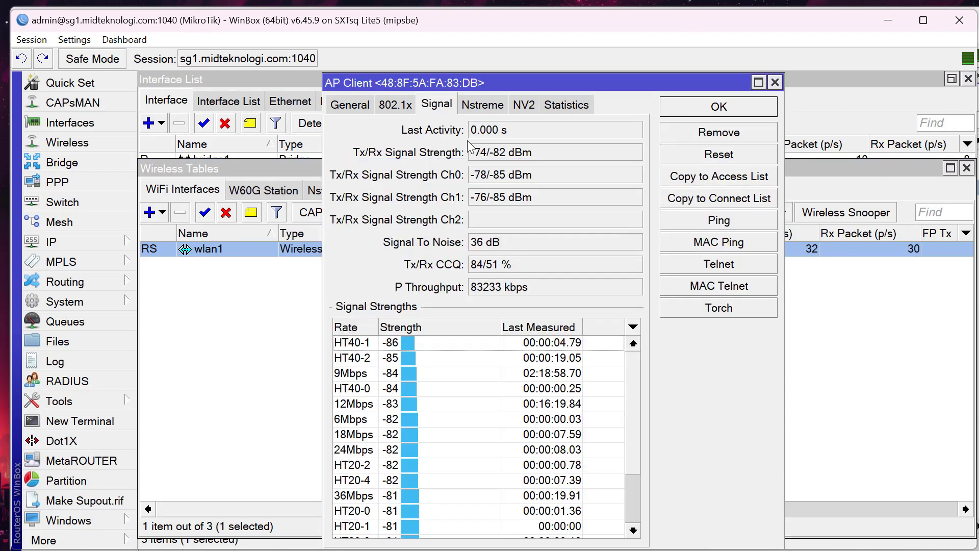
{"action": "left_click_drag", "start_coordinate": [538, 292], "coordinate": [457, 294]}
{"action": "left_click", "coordinate": [512, 289]}
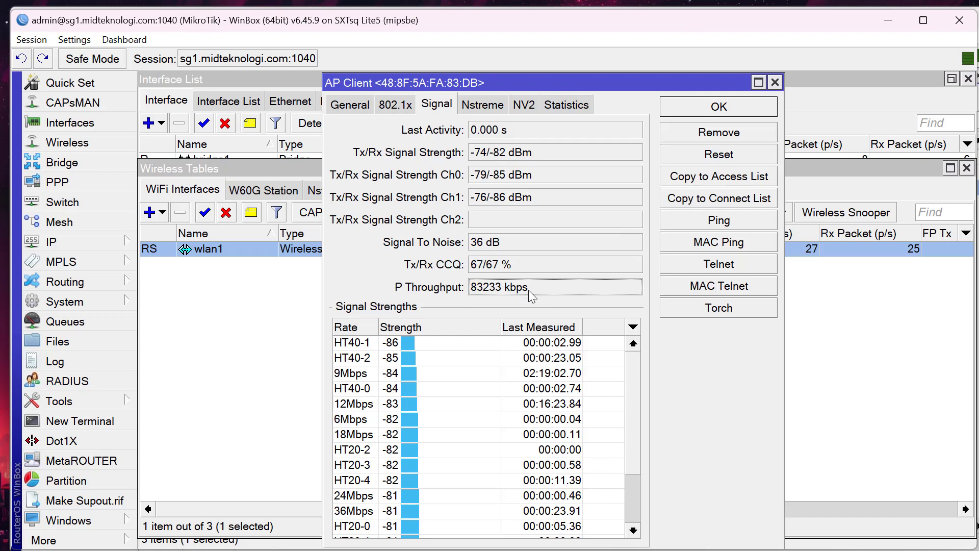
{"action": "key", "text": "Escape"}
Show wlan1's wireless settings in advanced mode, examine the Wireless Protocol options such as nv2, and close the settings.
{"action": "double_click", "coordinate": [302, 248]}
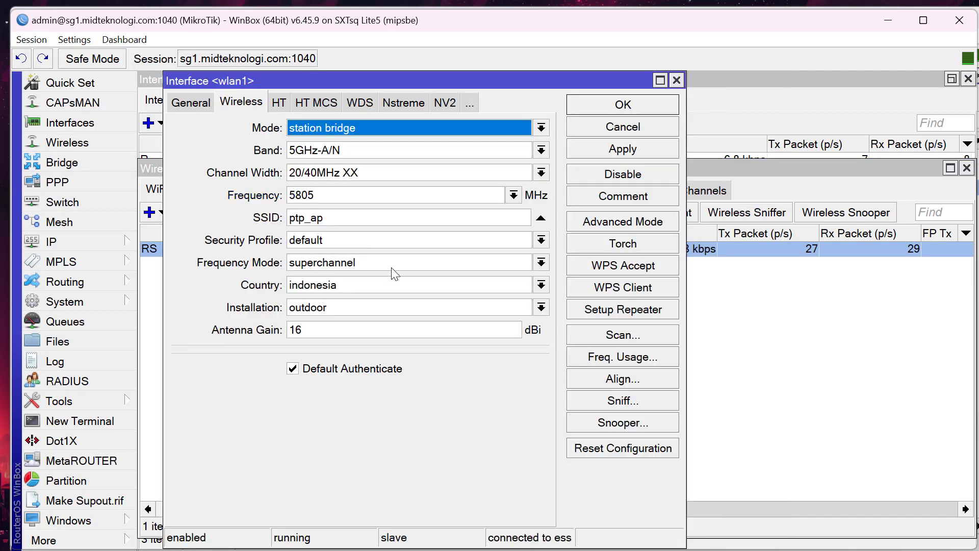
{"action": "left_click", "coordinate": [593, 224]}
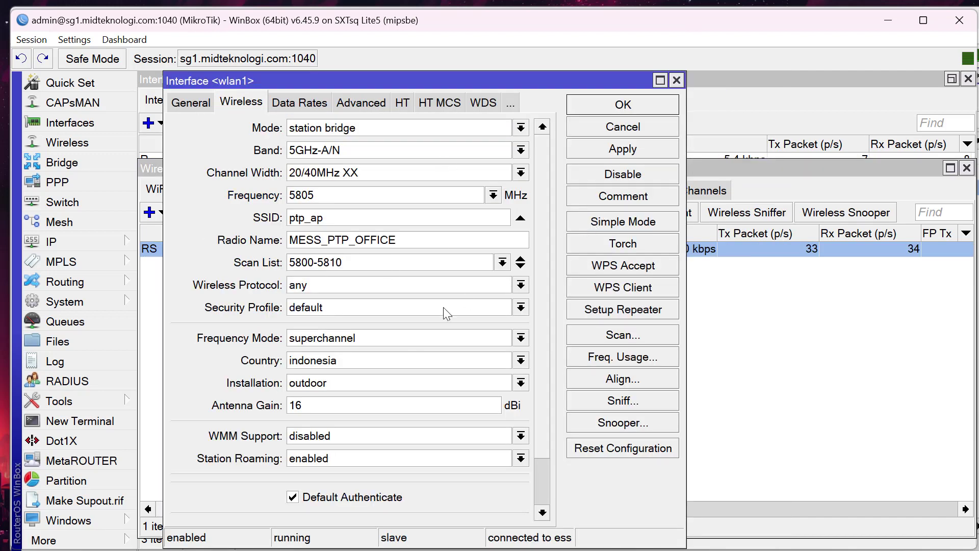
{"action": "scroll", "coordinate": [437, 386], "scroll_direction": "down", "scroll_amount": 1}
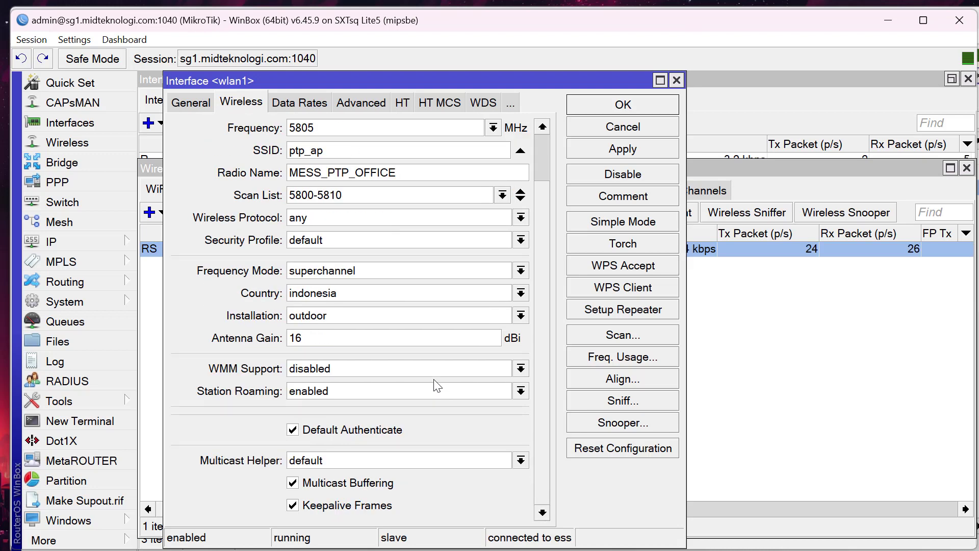
{"action": "scroll", "coordinate": [435, 386], "scroll_direction": "up", "scroll_amount": 1}
{"action": "left_click", "coordinate": [322, 289]}
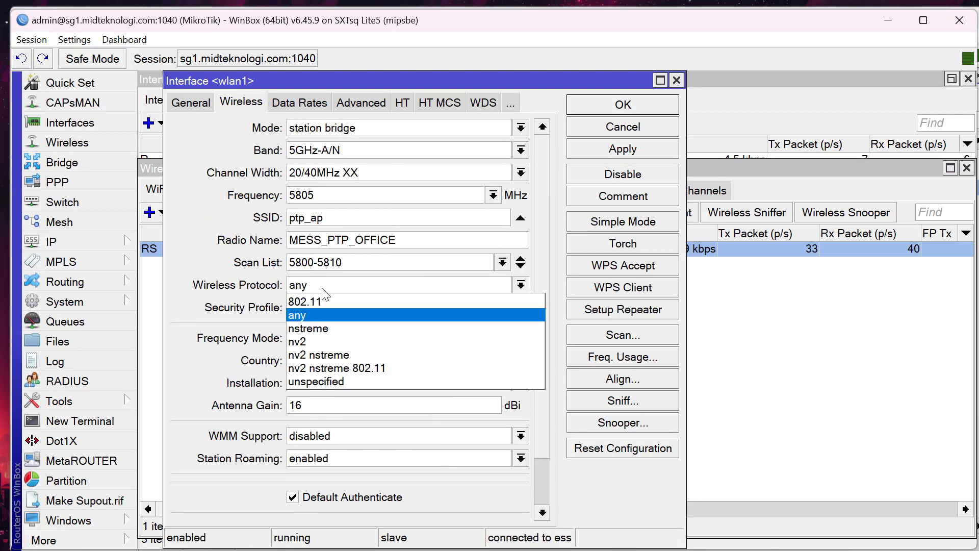
{"action": "left_click", "coordinate": [318, 291]}
{"action": "left_click", "coordinate": [339, 288]}
{"action": "left_click", "coordinate": [344, 339]}
{"action": "key", "text": "Return"}
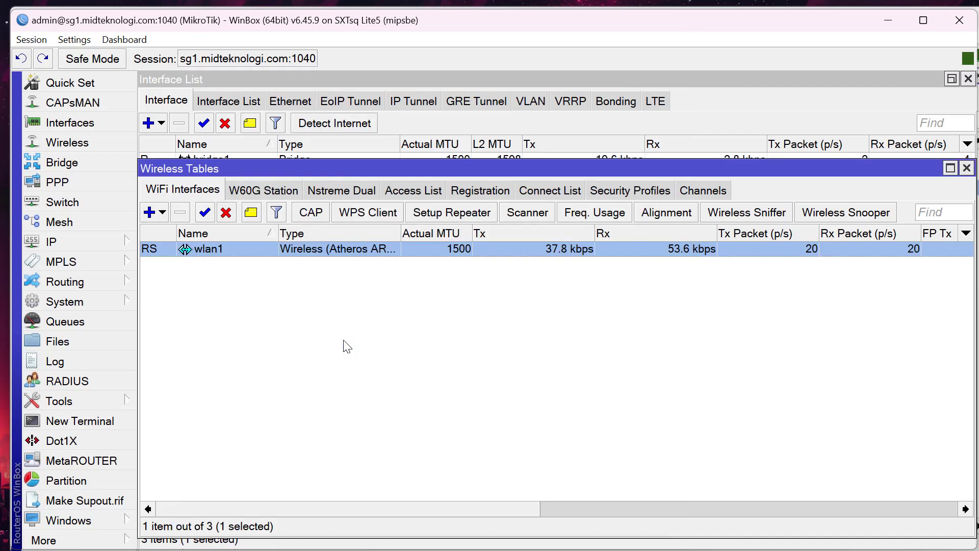
Recheck the signal-to-noise and P Throughput values of the access point registered on wlan1.
{"action": "left_click", "coordinate": [479, 190]}
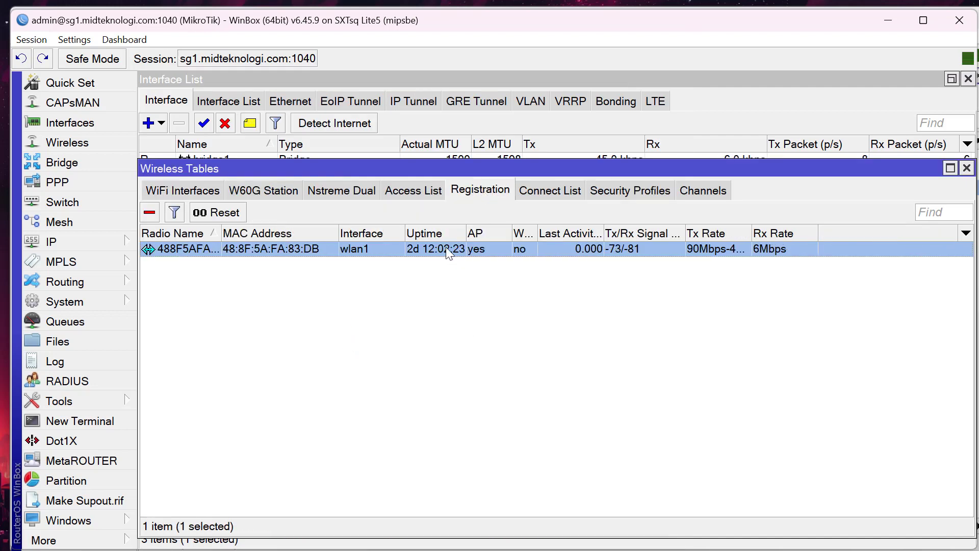
{"action": "double_click", "coordinate": [446, 248]}
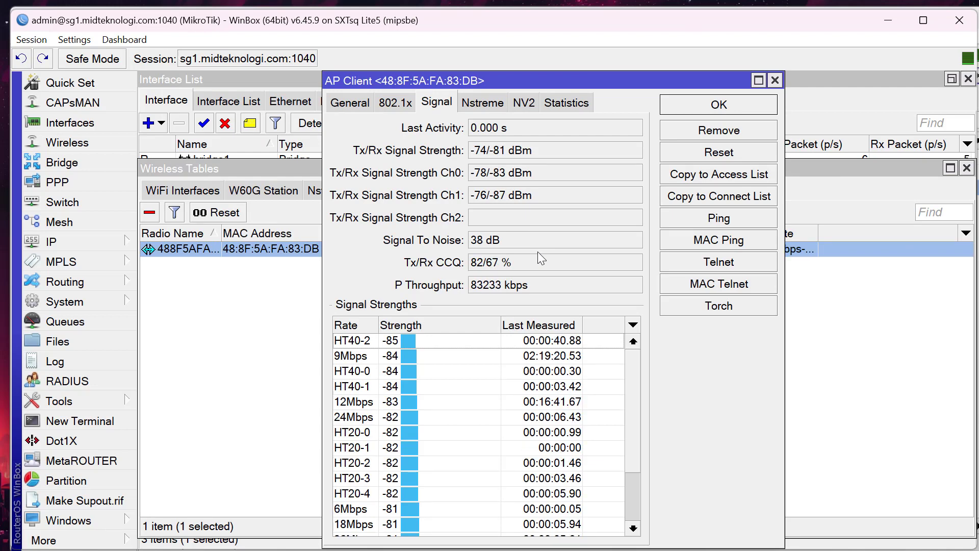
{"action": "left_click", "coordinate": [548, 286]}
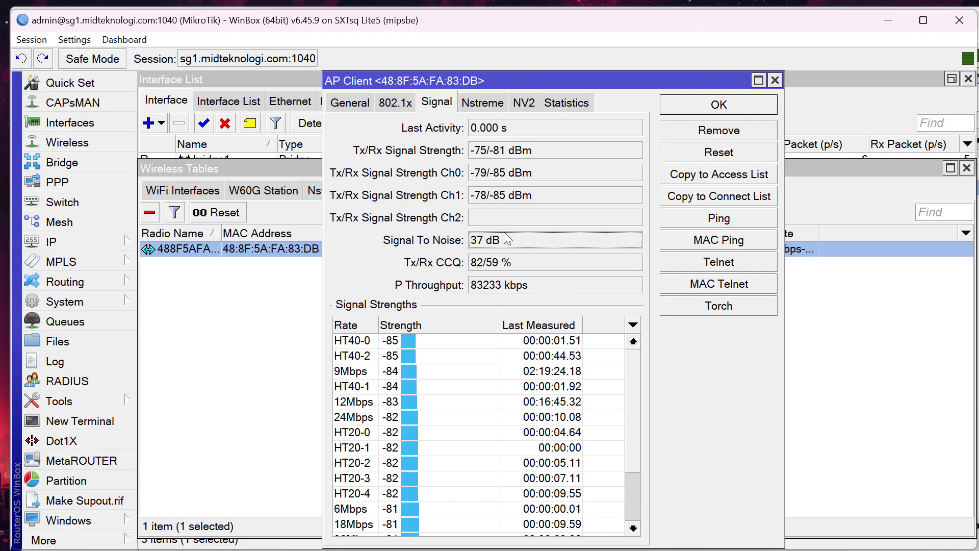
{"action": "left_click", "coordinate": [245, 192]}
Try nv2 as wlan1's Wireless Protocol and close the interface settings without keeping the change.
{"action": "left_click", "coordinate": [213, 191]}
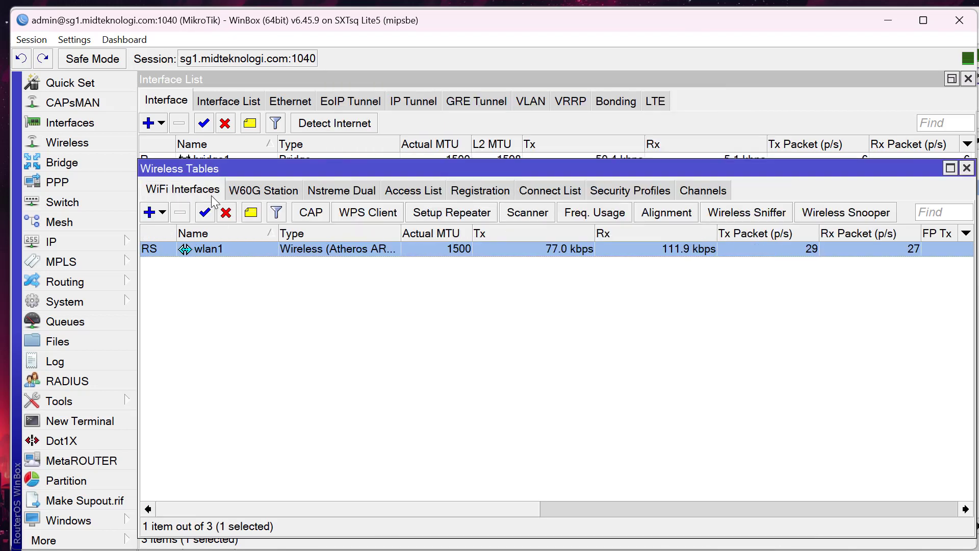
{"action": "double_click", "coordinate": [308, 250]}
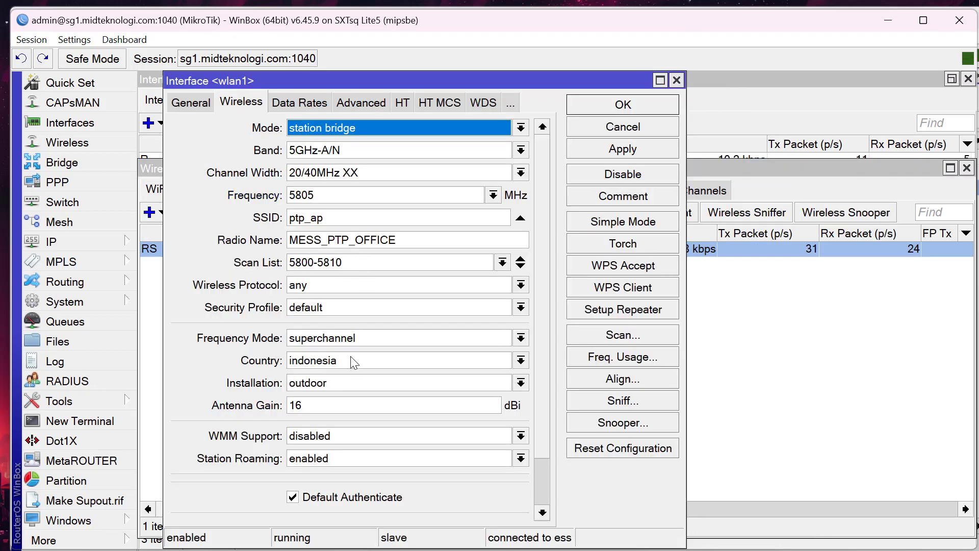
{"action": "left_click", "coordinate": [306, 285]}
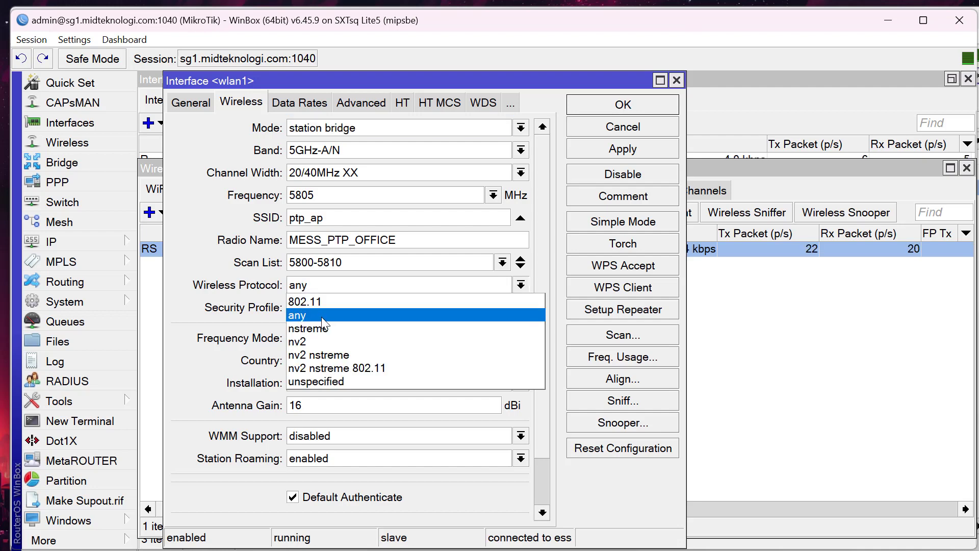
{"action": "left_click", "coordinate": [322, 342]}
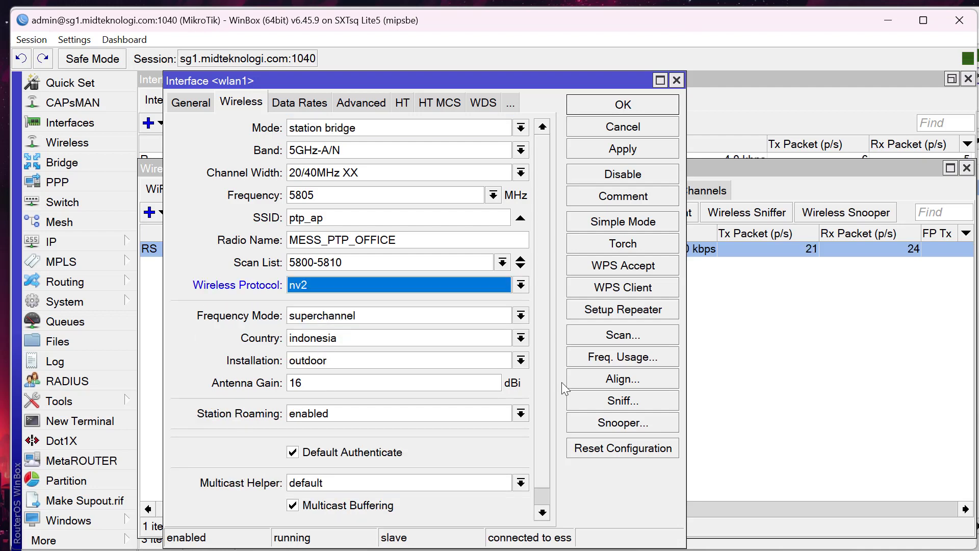
{"action": "key", "text": "Return"}
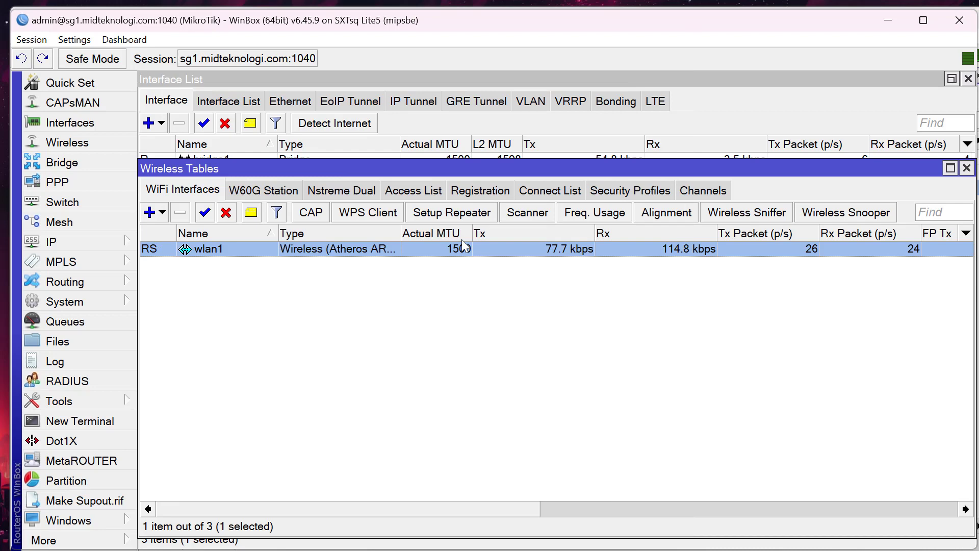
Examine the registered access point's P Throughput, signal-to-noise ratio and Tx/Rx signal strength, and close its details.
{"action": "left_click", "coordinate": [463, 192]}
{"action": "double_click", "coordinate": [492, 247]}
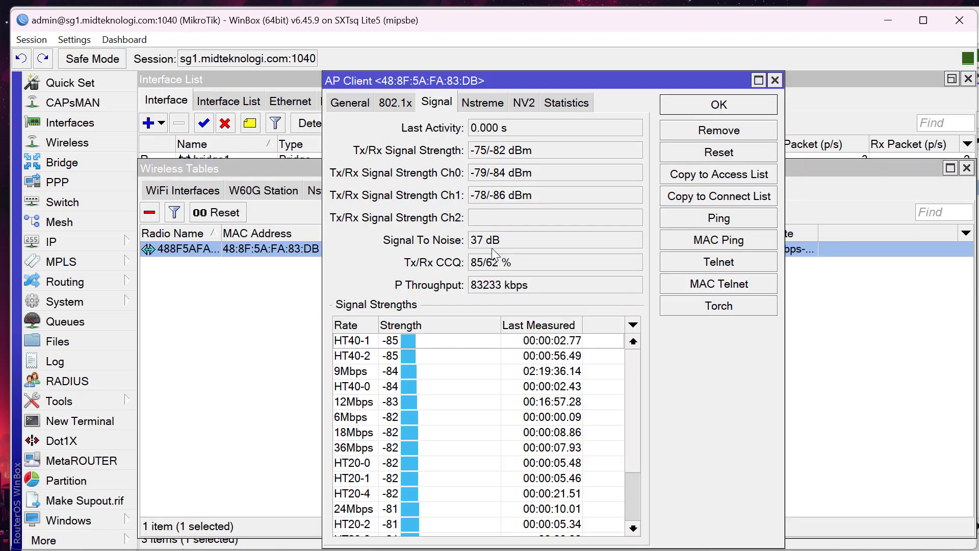
{"action": "double_click", "coordinate": [493, 285]}
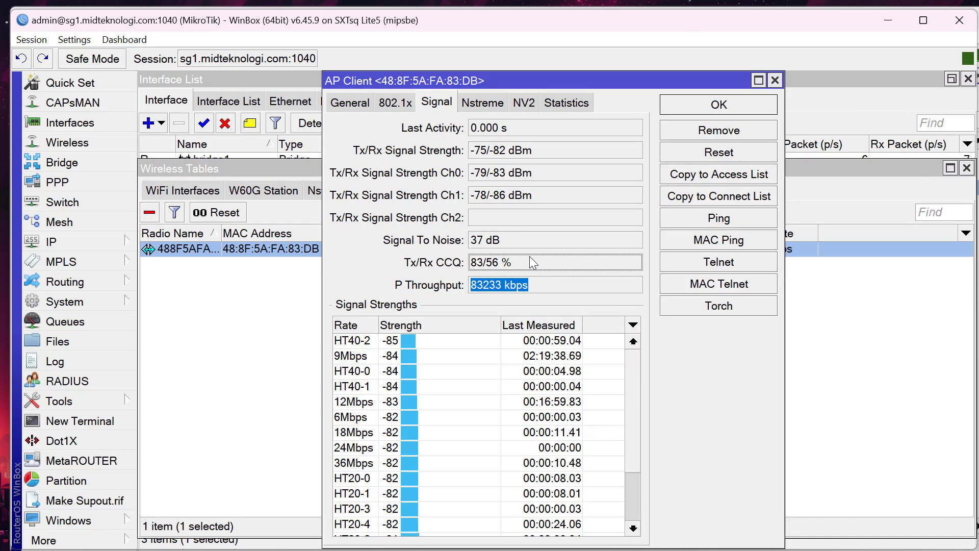
{"action": "left_click_drag", "start_coordinate": [493, 240], "coordinate": [455, 243]}
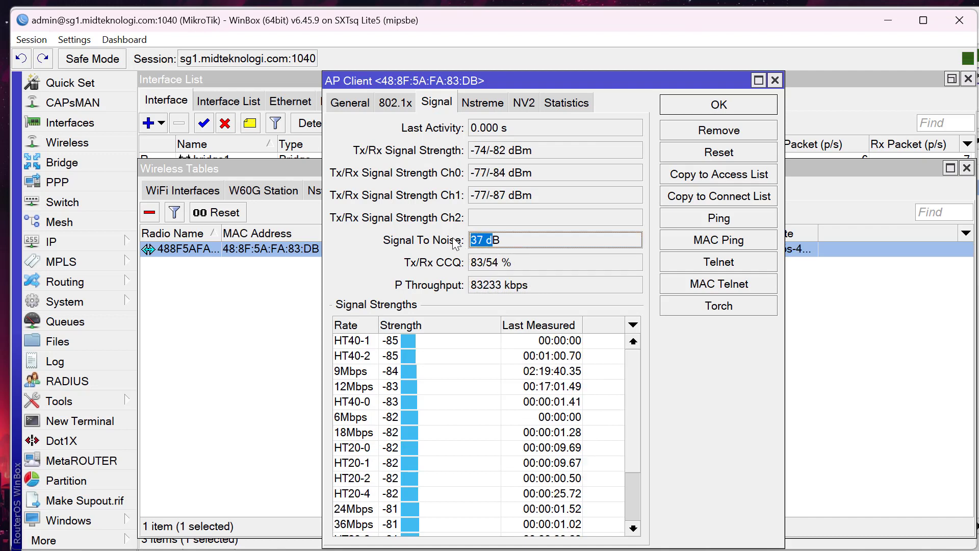
{"action": "left_click_drag", "start_coordinate": [466, 151], "coordinate": [536, 153]}
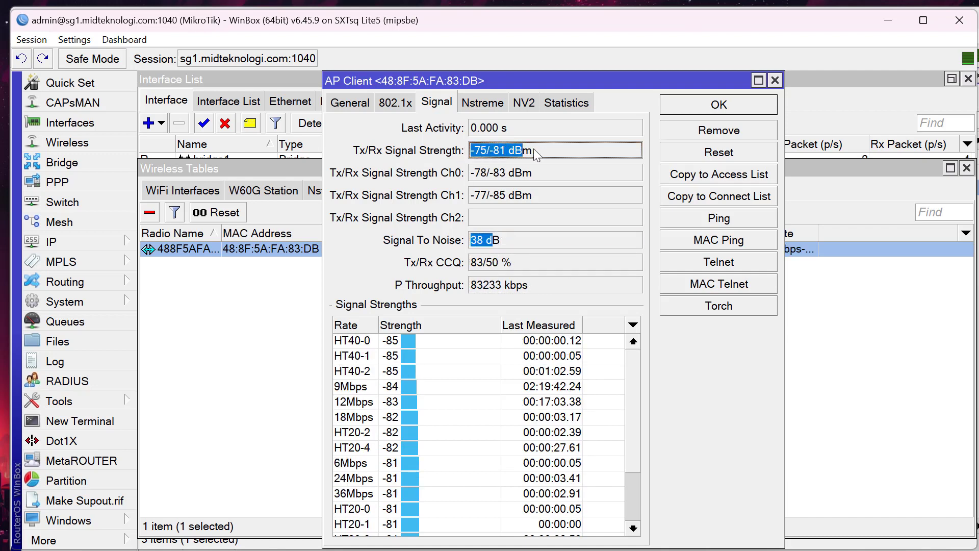
{"action": "left_click", "coordinate": [523, 240]}
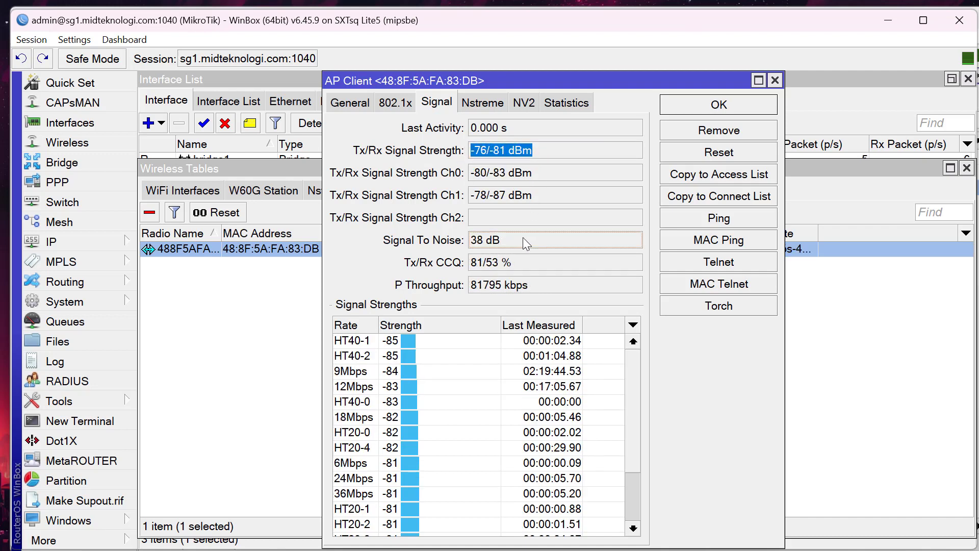
{"action": "left_click", "coordinate": [532, 157]}
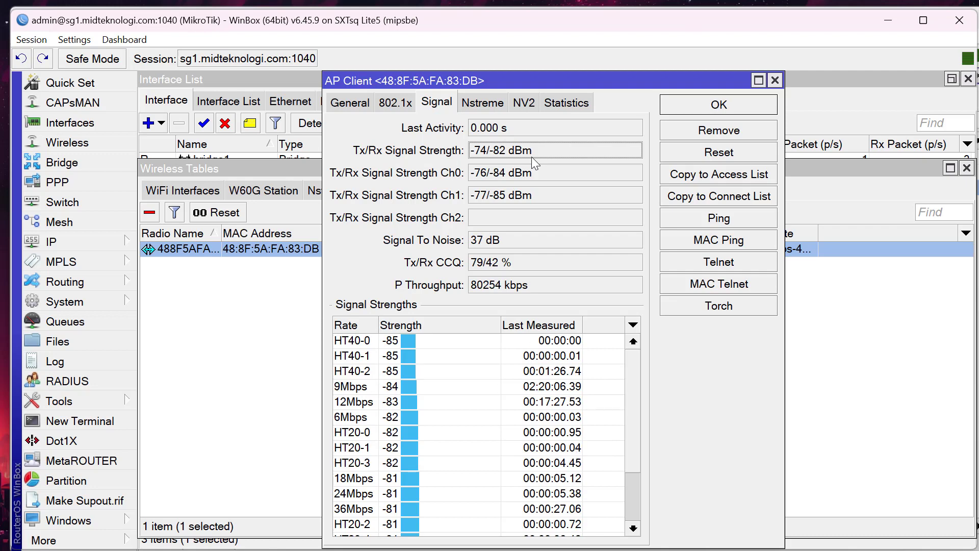
{"action": "left_click_drag", "start_coordinate": [479, 150], "coordinate": [561, 154]}
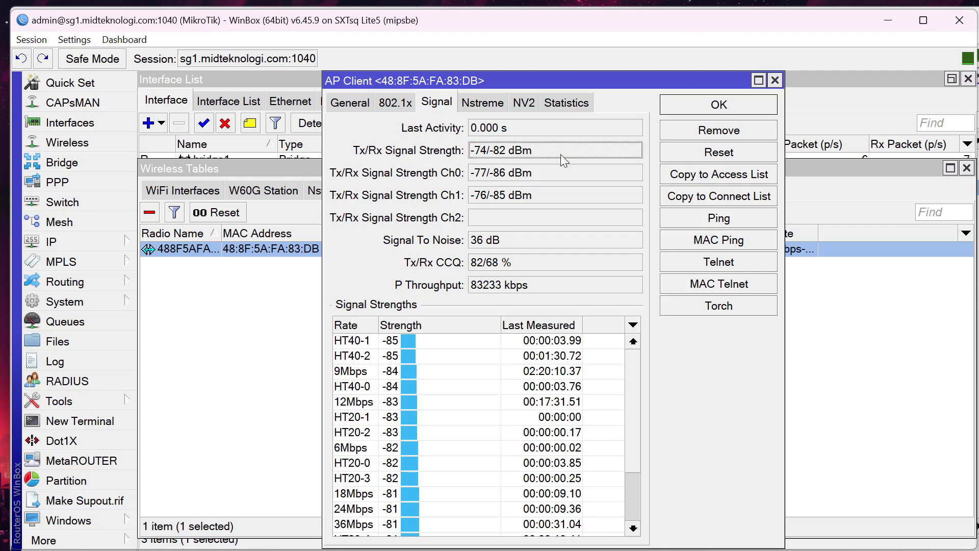
{"action": "left_click_drag", "start_coordinate": [560, 154], "coordinate": [478, 156]}
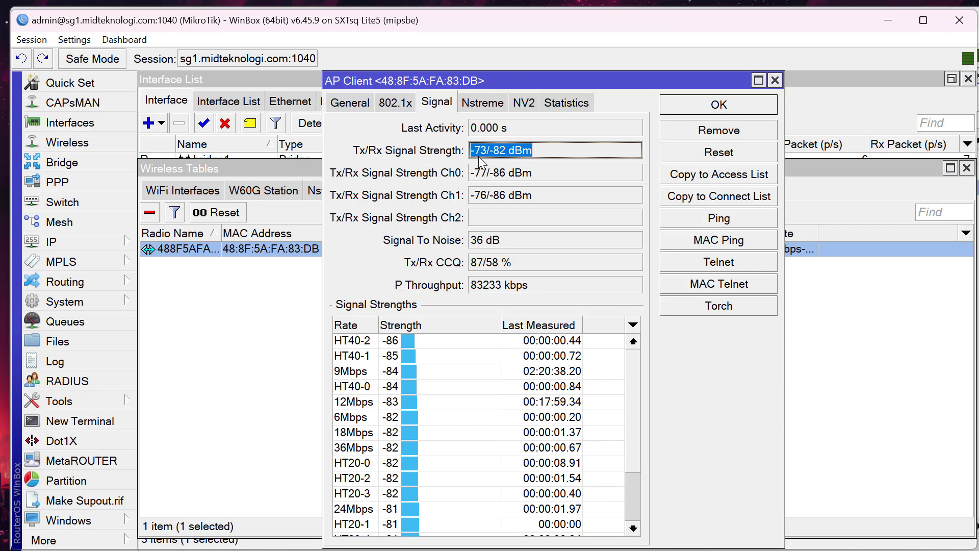
{"action": "key", "text": "Escape"}
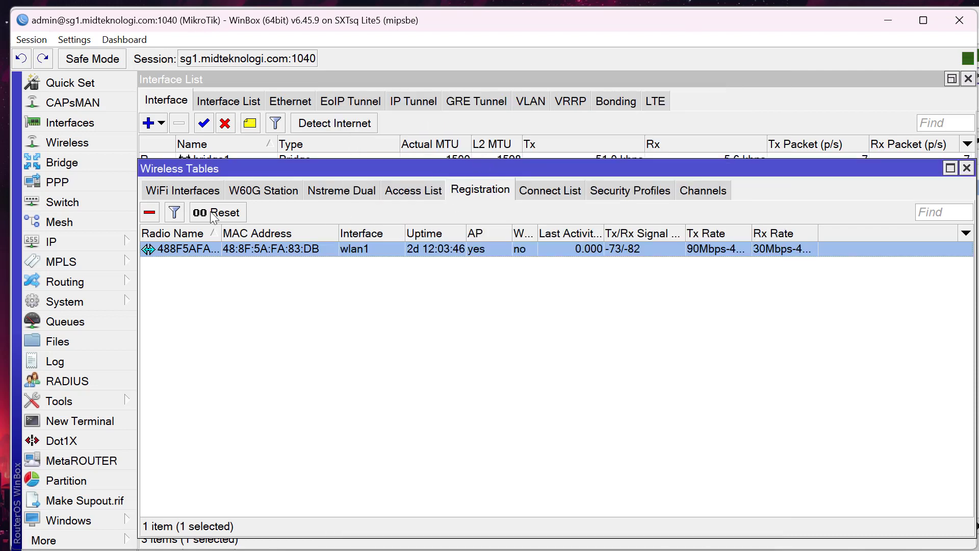
Reopen wlan1's wireless settings and select nv2 as the Wireless Protocol.
{"action": "left_click", "coordinate": [170, 189]}
{"action": "double_click", "coordinate": [259, 249]}
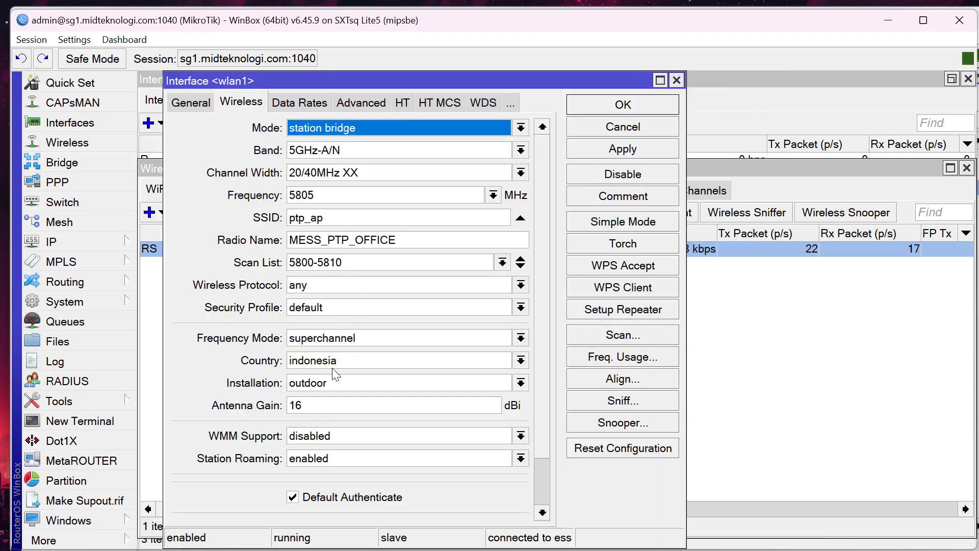
{"action": "left_click", "coordinate": [313, 284]}
{"action": "left_click", "coordinate": [323, 340]}
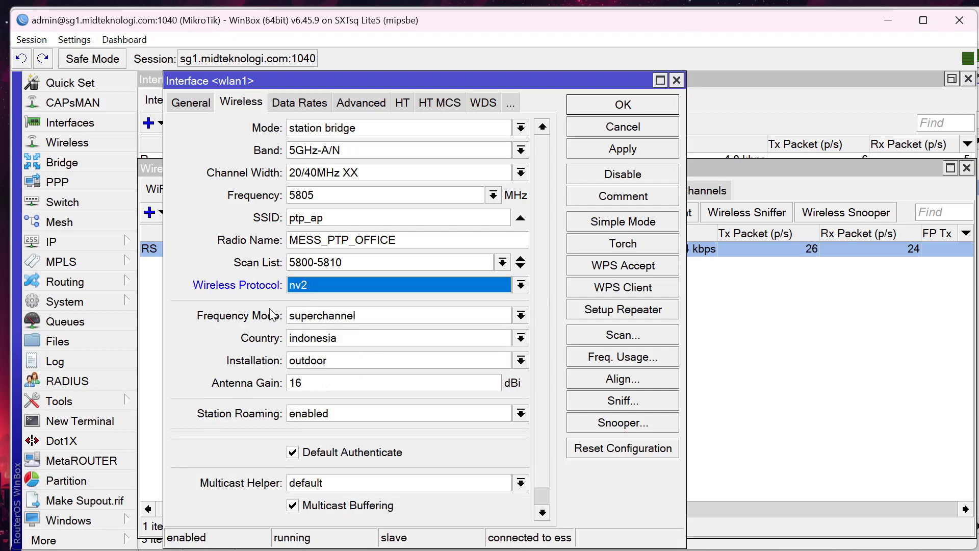
Try wlan1's Channel Width at 20MHz, return it to 20/40MHz XX, and close the settings without applying them.
{"action": "left_click", "coordinate": [317, 177]}
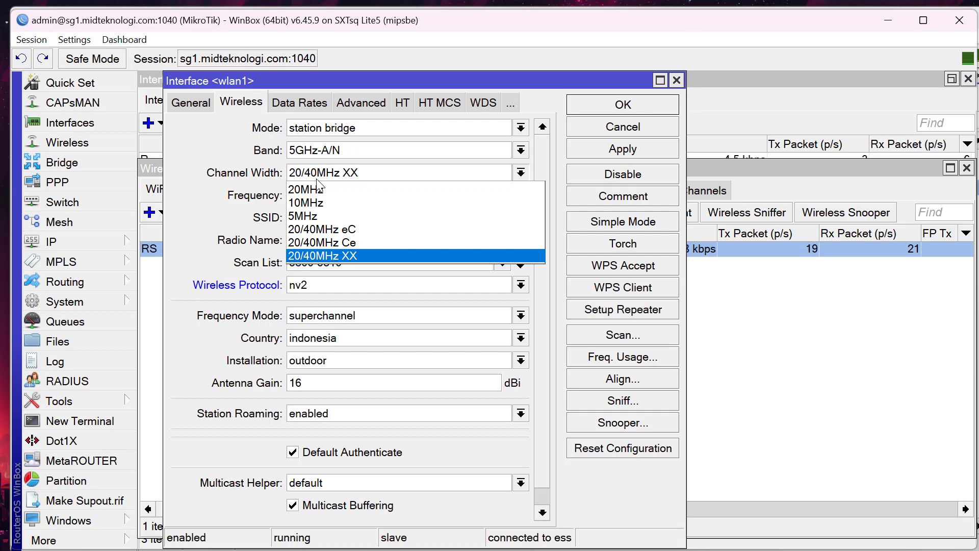
{"action": "left_click", "coordinate": [321, 189]}
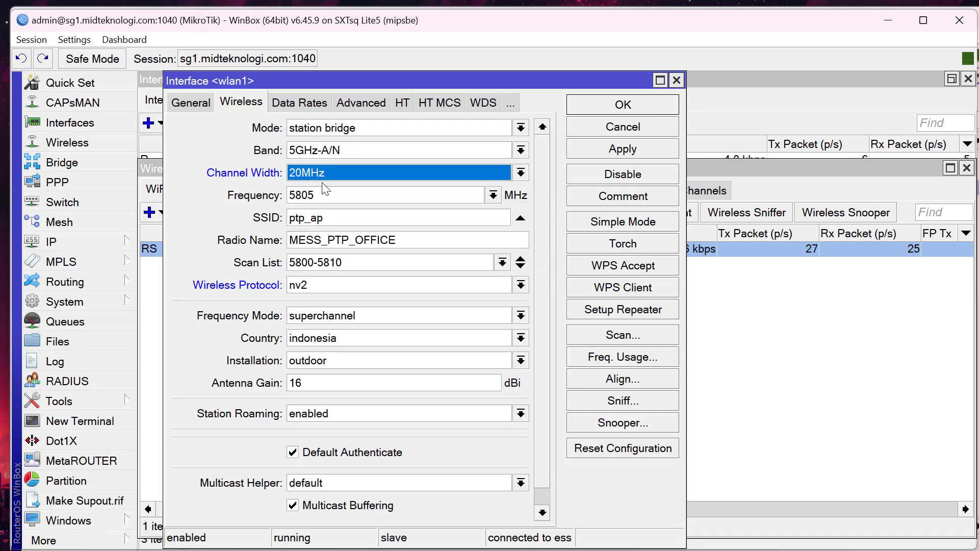
{"action": "left_click", "coordinate": [322, 174]}
{"action": "left_click", "coordinate": [346, 256]}
{"action": "key", "text": "Return"}
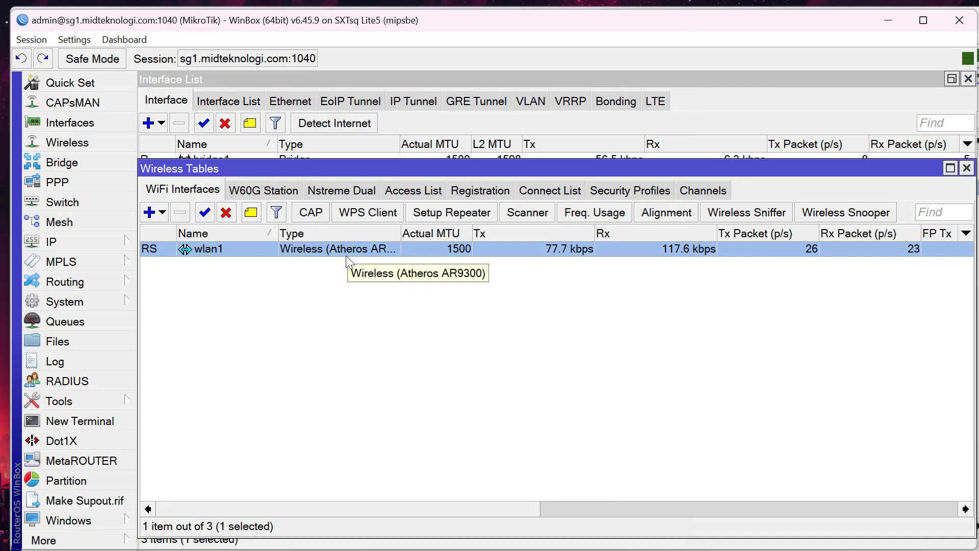
Compare the Tx/Rx signal strength with the signal-to-noise ratio in the registered access point's details.
{"action": "left_click", "coordinate": [469, 188]}
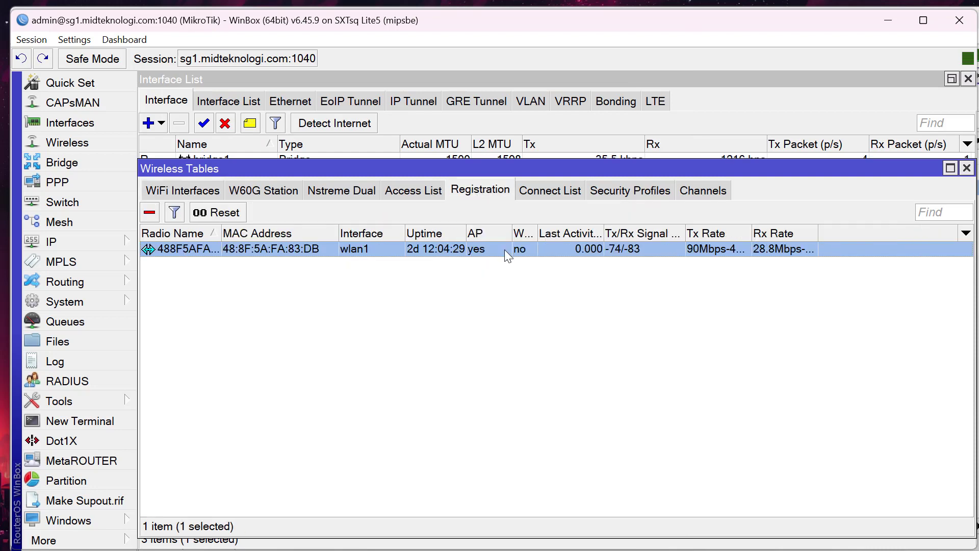
{"action": "double_click", "coordinate": [503, 249]}
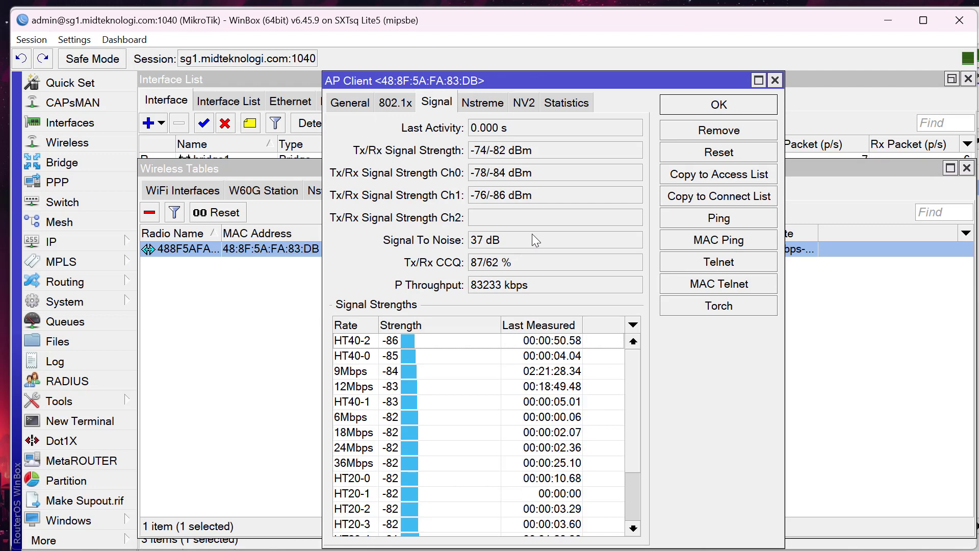
{"action": "left_click", "coordinate": [489, 152]}
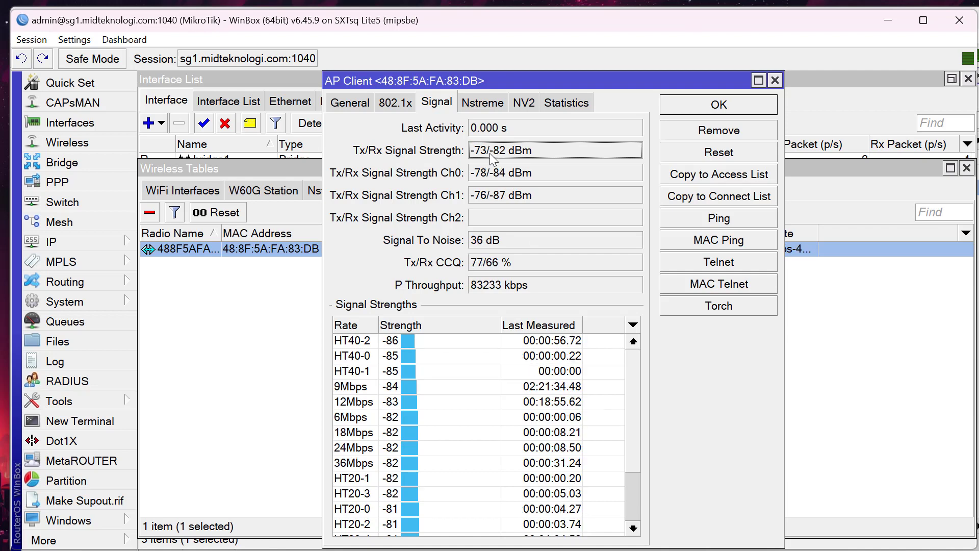
{"action": "double_click", "coordinate": [503, 237]}
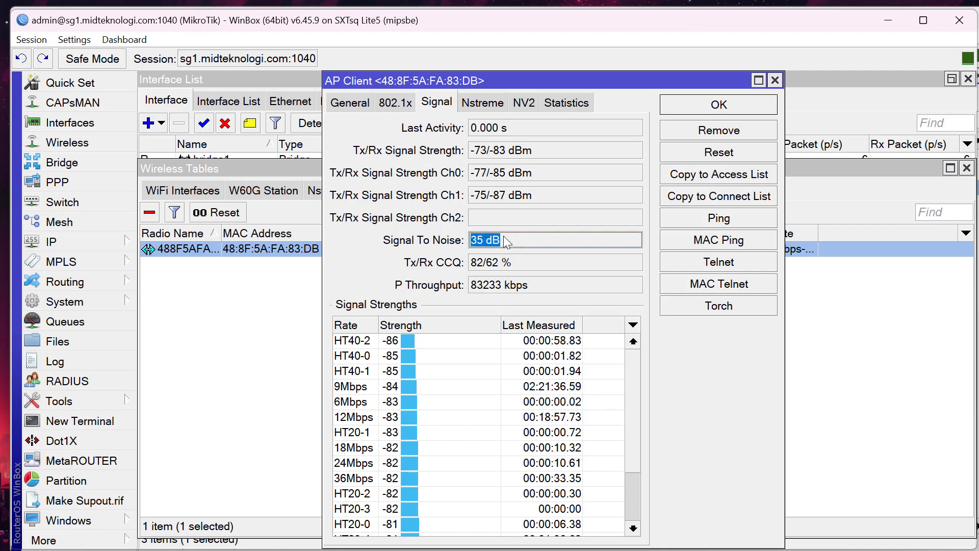
{"action": "left_click", "coordinate": [523, 238]}
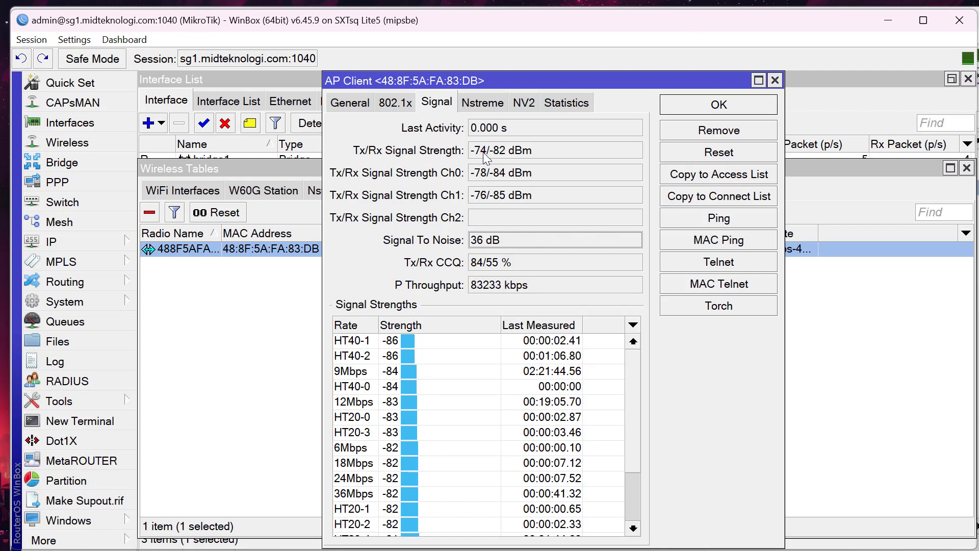
{"action": "left_click_drag", "start_coordinate": [474, 151], "coordinate": [534, 154]}
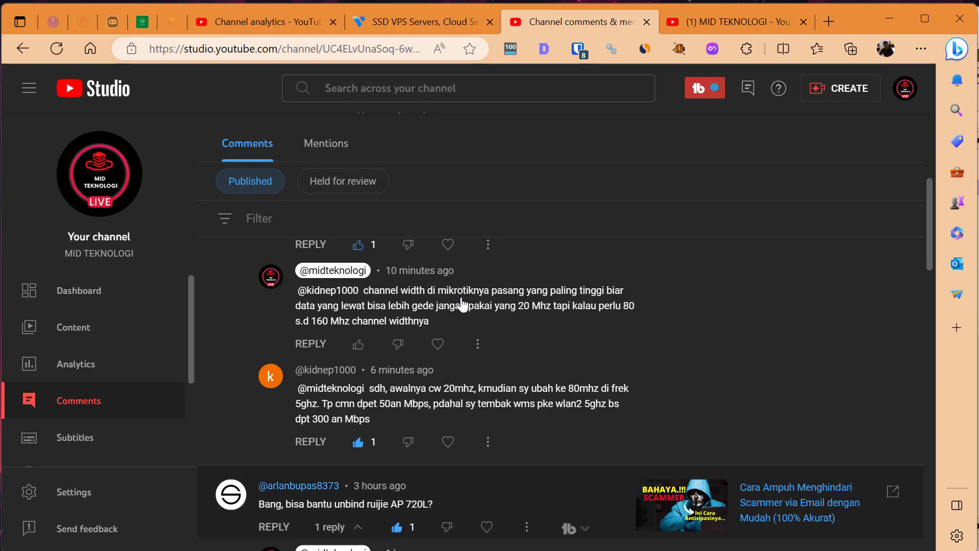
Reread the viewer's bandwidth question in the YouTube Studio comments, including the part about the wifi 5 AC laptop adapter.
{"action": "scroll", "coordinate": [451, 265], "scroll_direction": "down", "scroll_amount": 2}
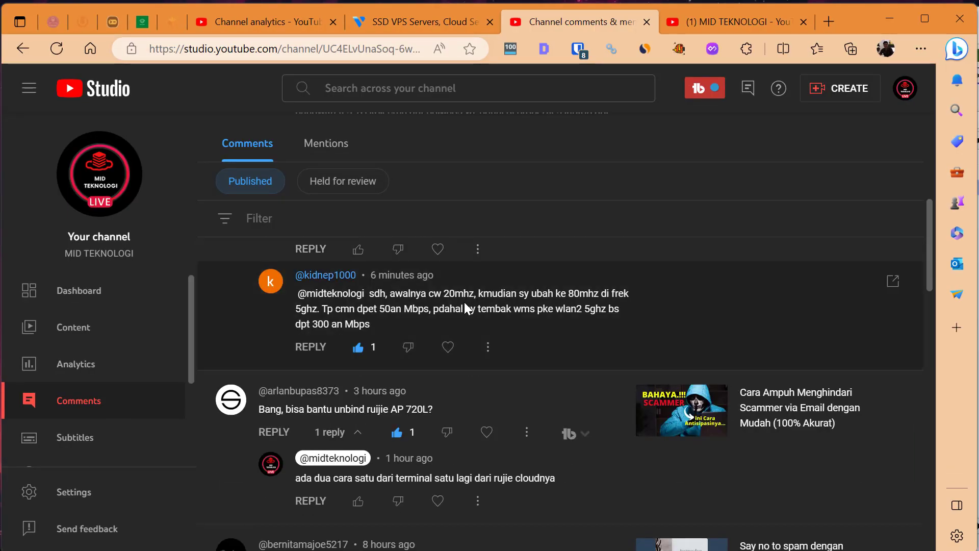
{"action": "scroll", "coordinate": [464, 302], "scroll_direction": "up", "scroll_amount": 5}
{"action": "scroll", "coordinate": [464, 301], "scroll_direction": "down", "scroll_amount": 1}
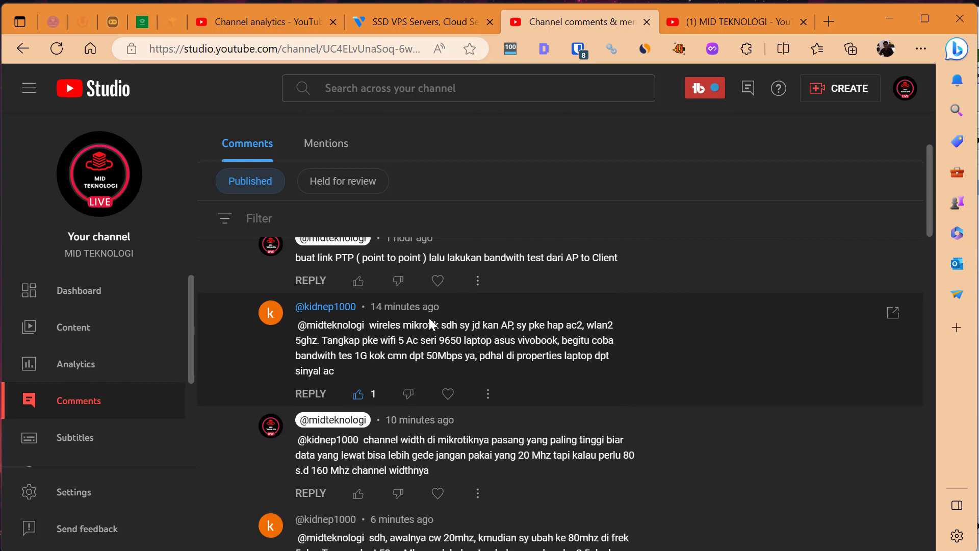
{"action": "left_click_drag", "start_coordinate": [380, 340], "coordinate": [479, 340]}
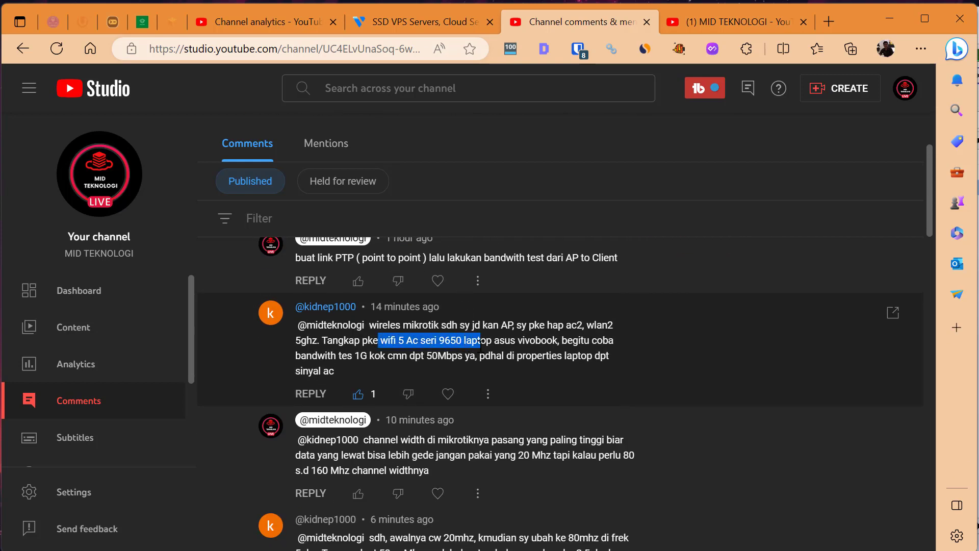
{"action": "left_click", "coordinate": [465, 335]}
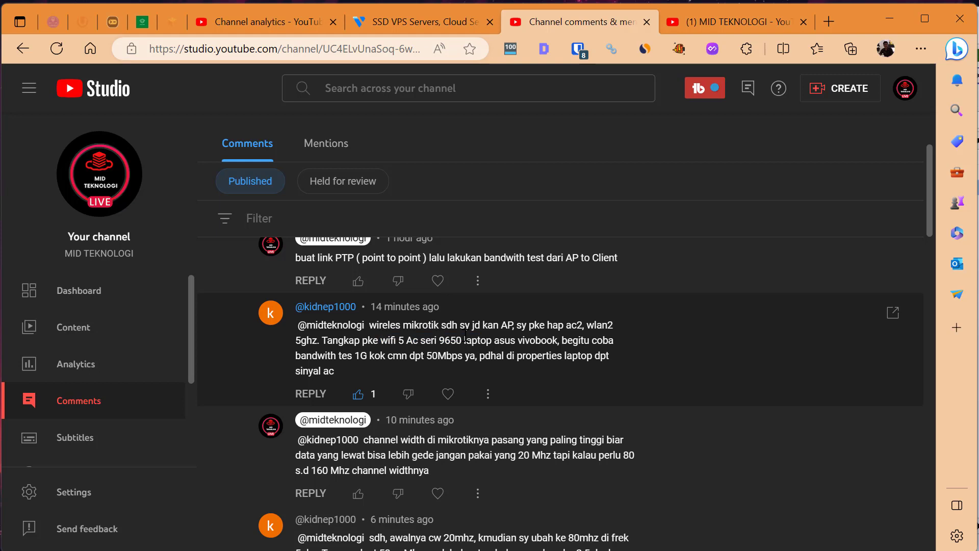